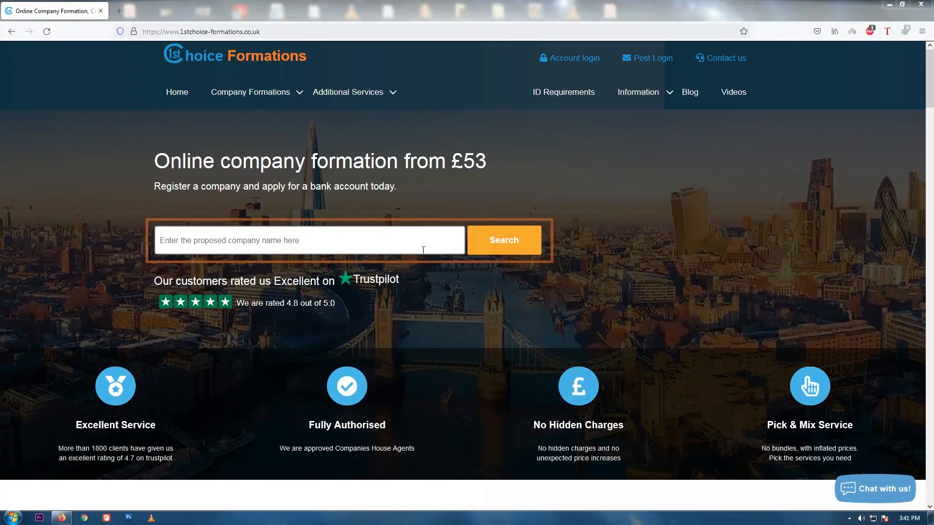
Step: Search for the availability of the proposed company name XYZ ABC LIMITED
click(295, 266)
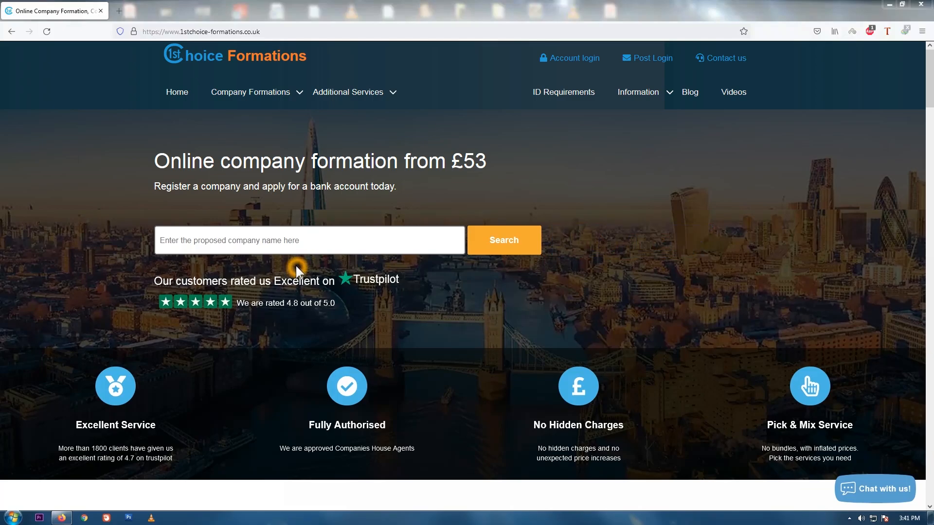
click(302, 235)
text(X)
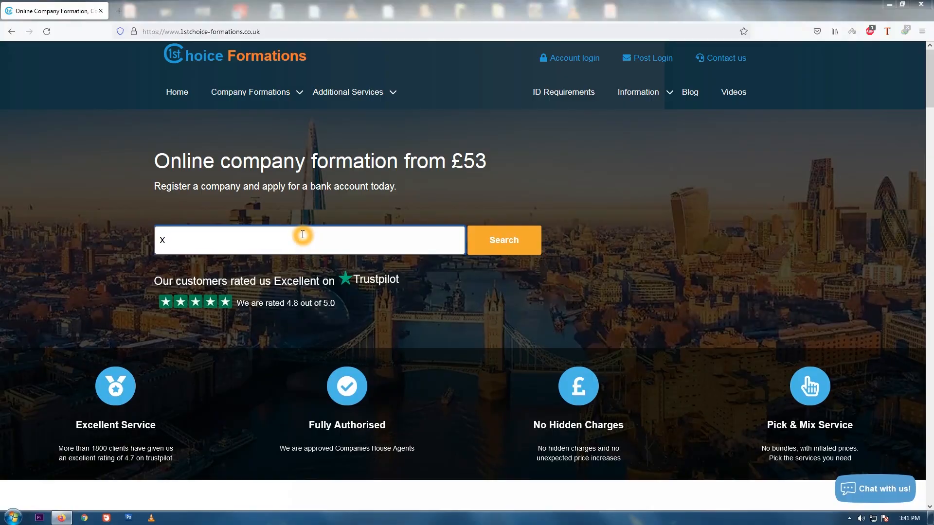
text(YZ ABC LIMITED)
click(487, 243)
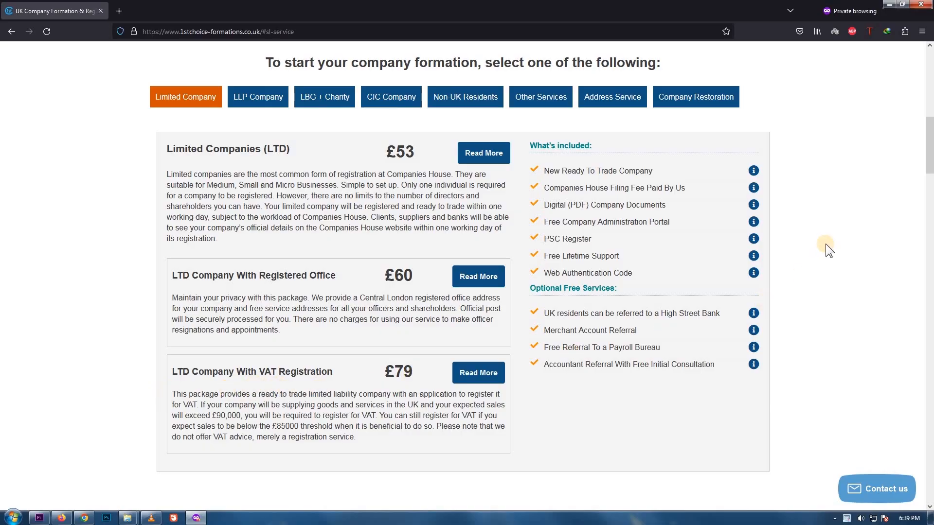
Step: Try the Registered Office Service add-on in the £53 Limited Companies package, and return to the package list
click(486, 153)
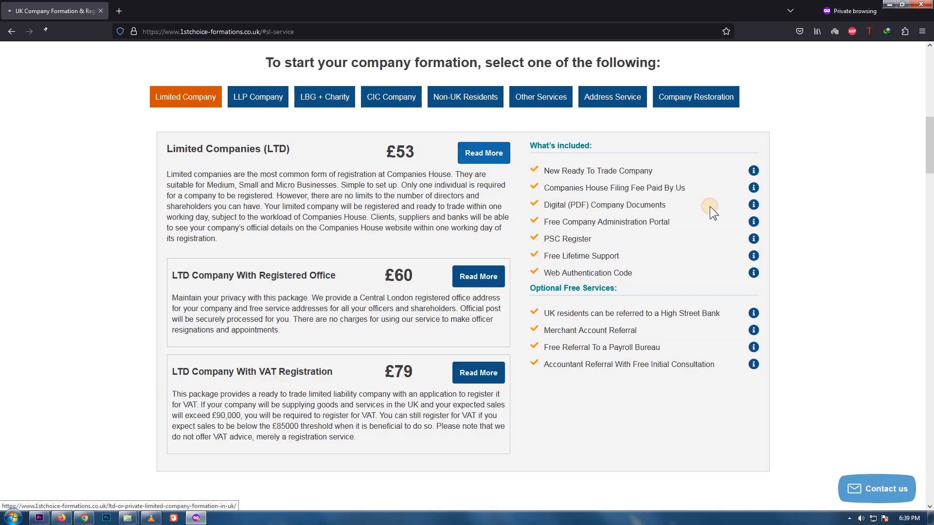
drag(929, 83, 929, 129)
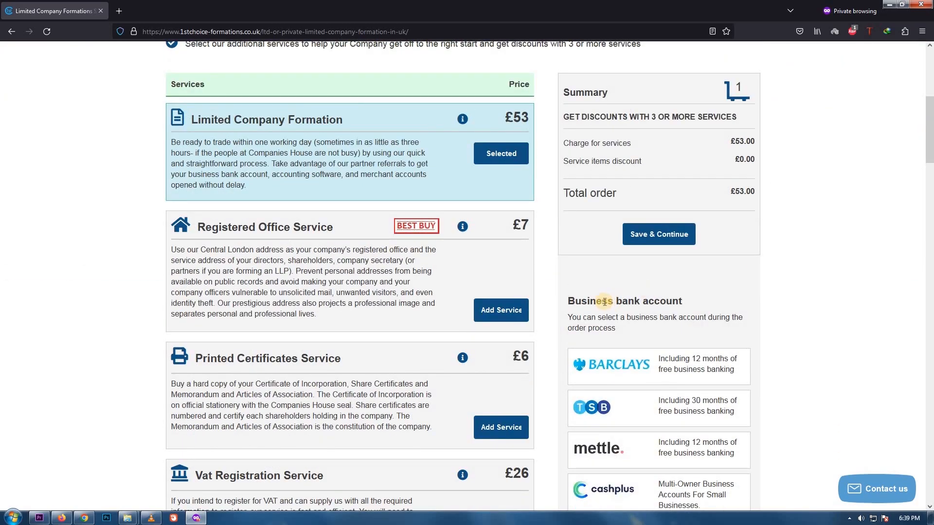
click(501, 311)
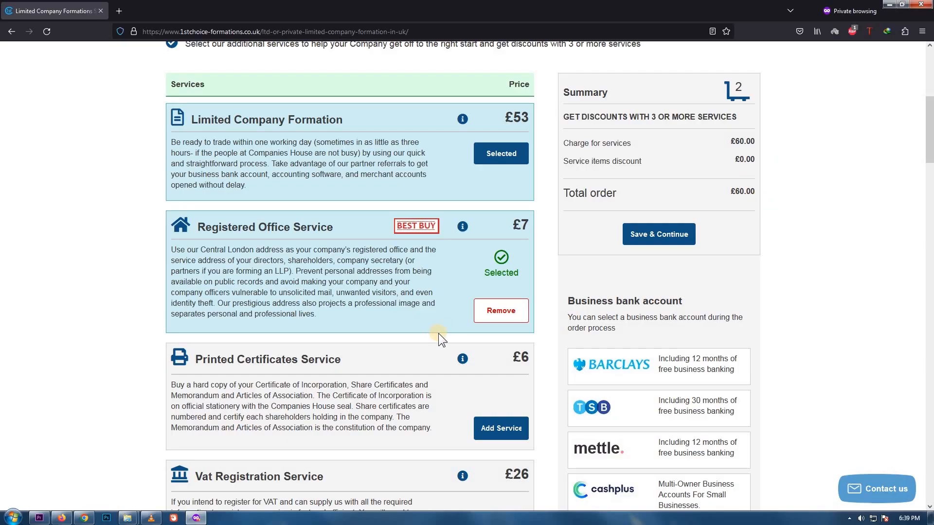
click(501, 310)
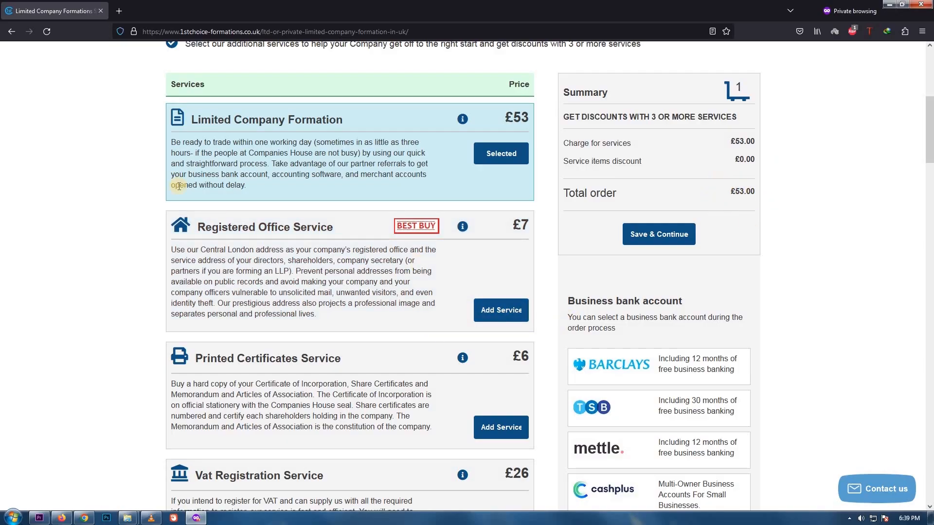
click(12, 33)
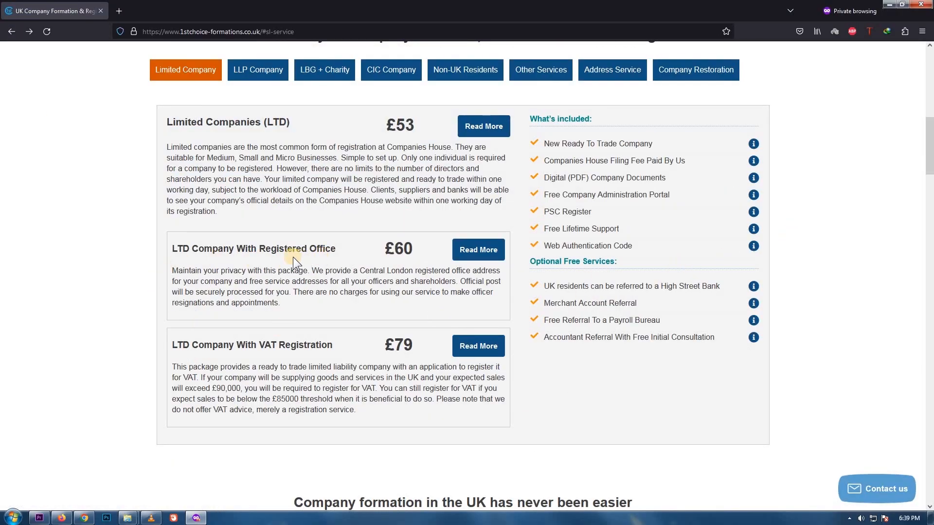
Step: Choose the £60 LTD Company With Registered Office package, try the Printed Certificates Service without keeping it, and save the selection
click(480, 249)
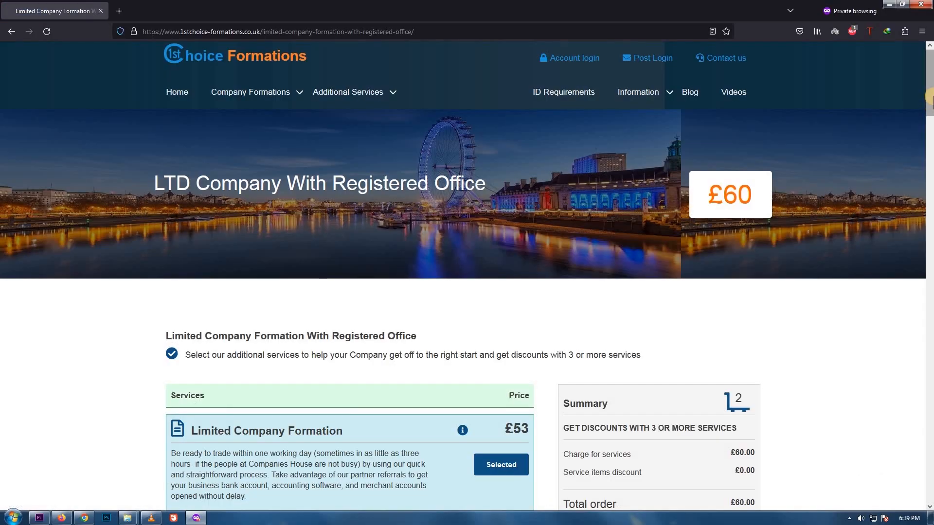
drag(929, 97, 928, 142)
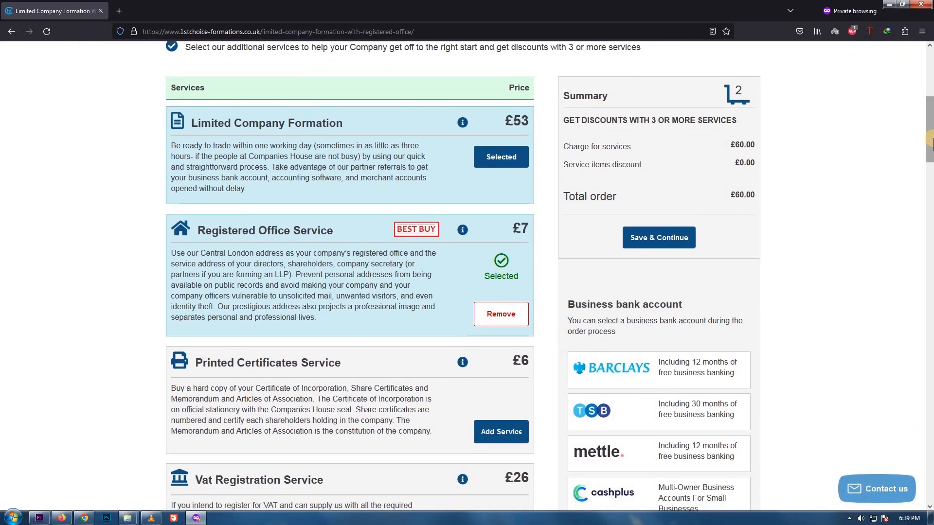
scroll(930, 112, up, 2)
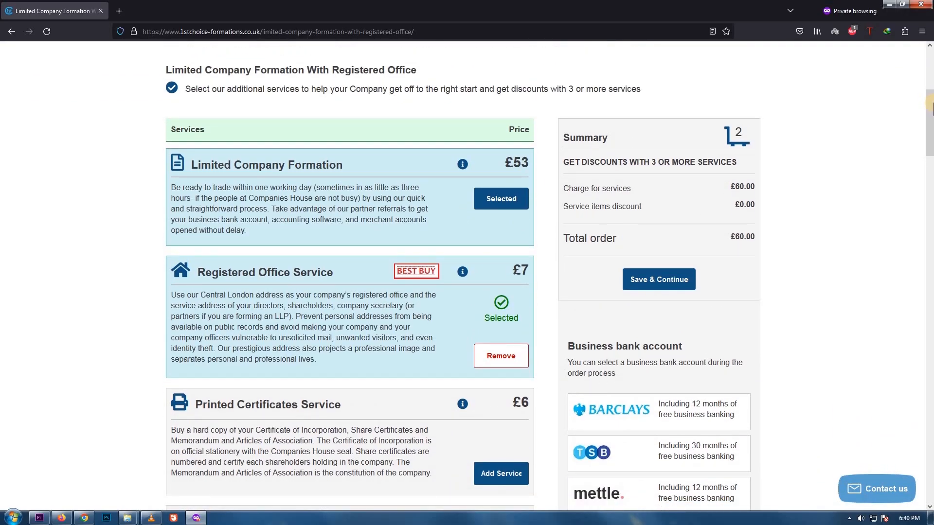
click(511, 473)
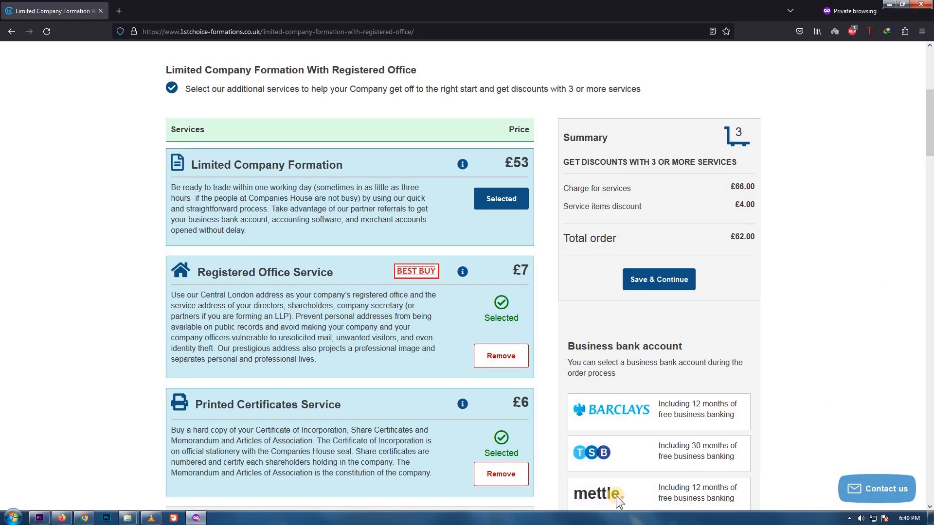
click(497, 474)
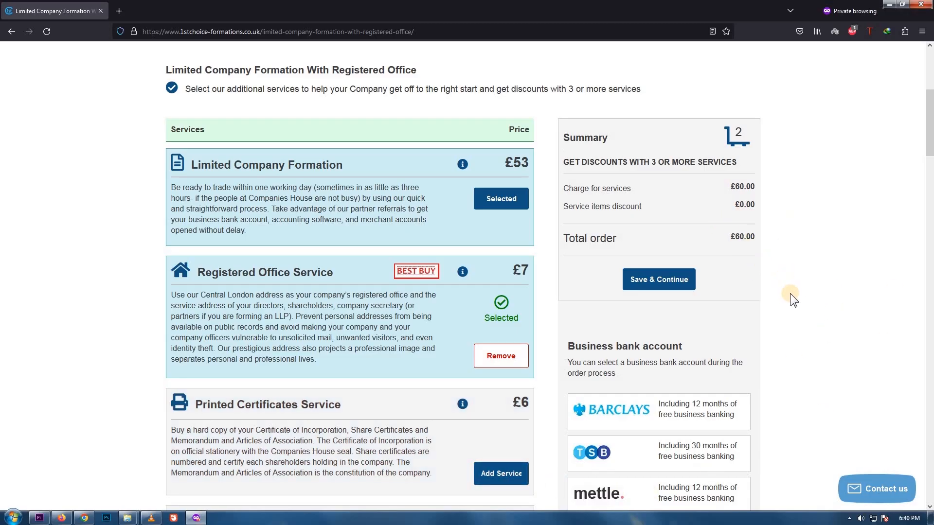
click(656, 283)
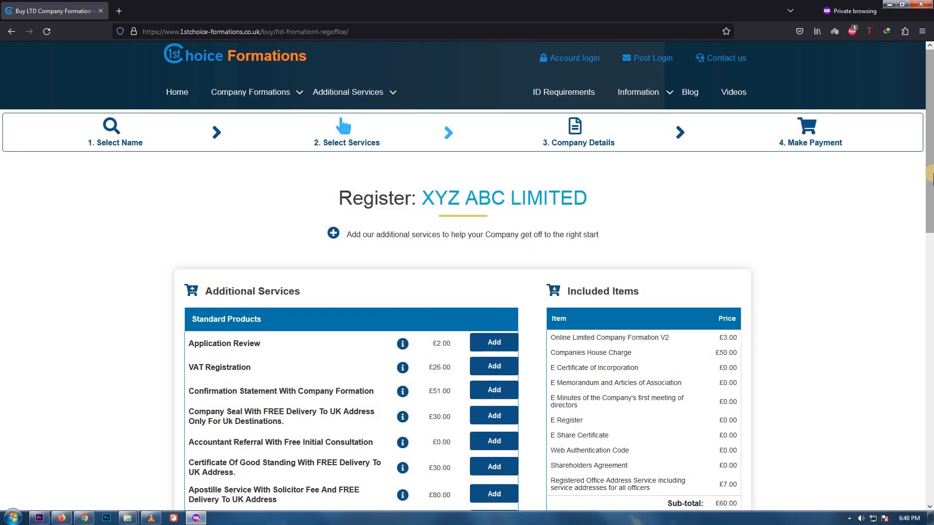
Step: Read the descriptions of the Application Review, Confirmation Statement and Accountant Referral additional services
drag(930, 174, 930, 262)
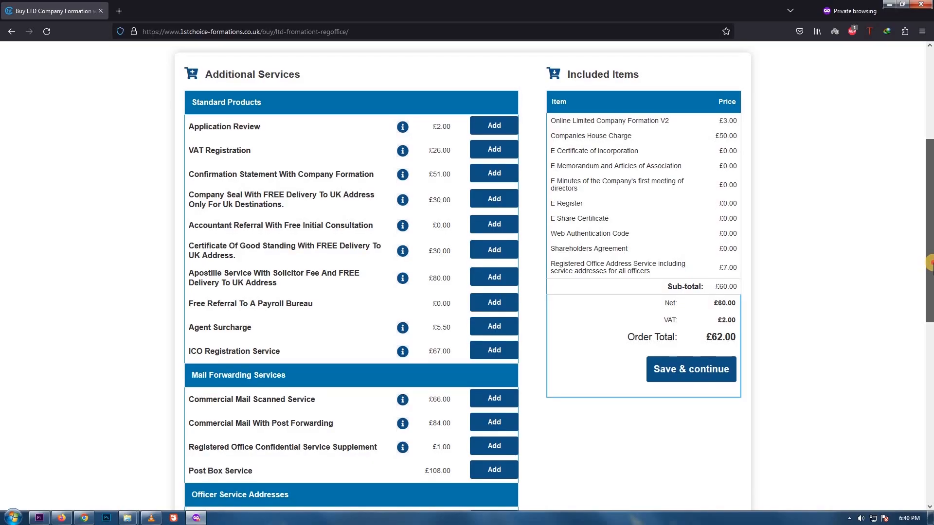
click(402, 127)
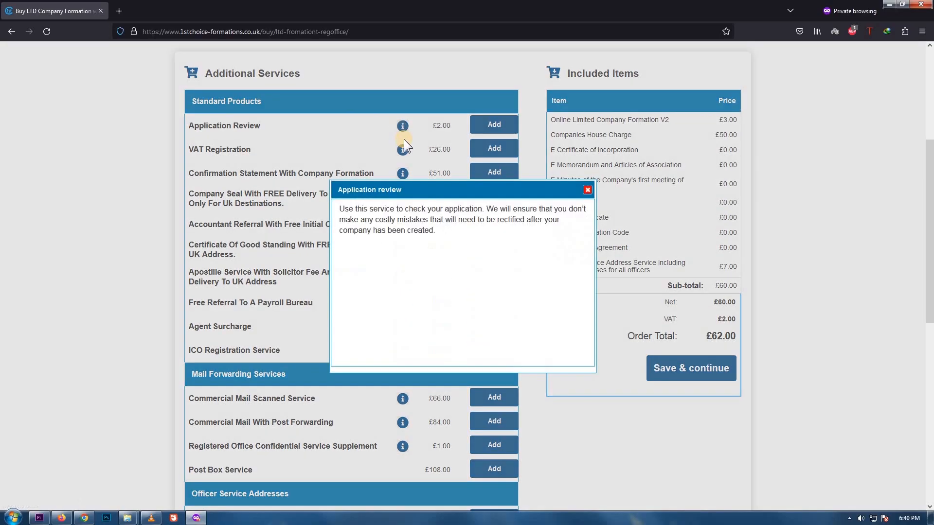
click(588, 190)
click(403, 174)
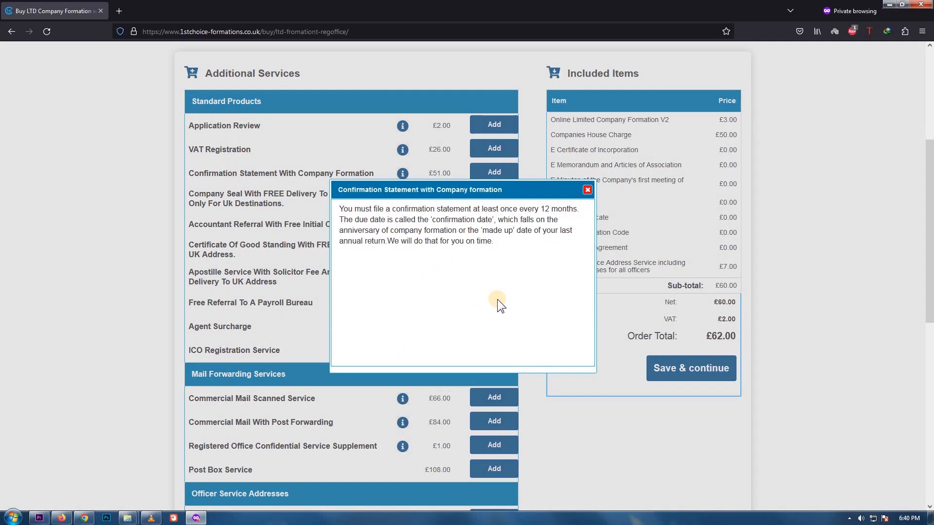
click(588, 189)
click(402, 225)
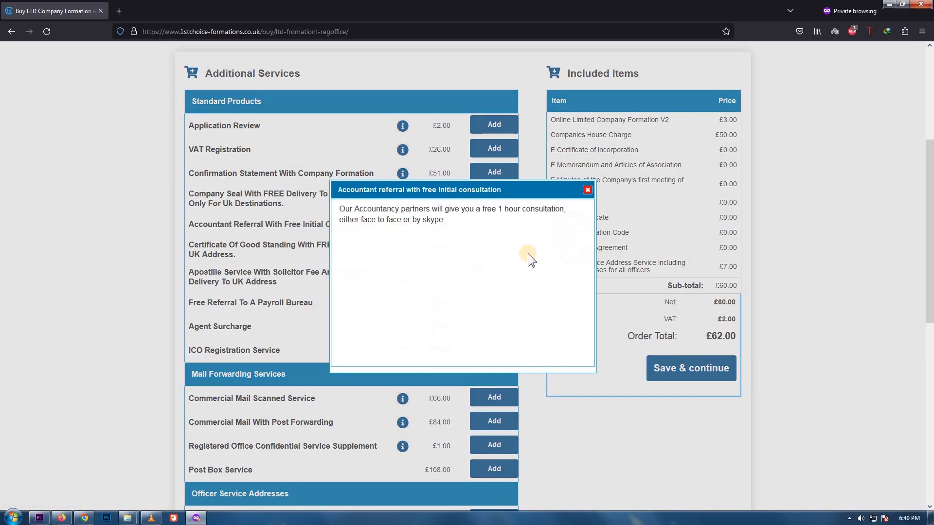
click(587, 189)
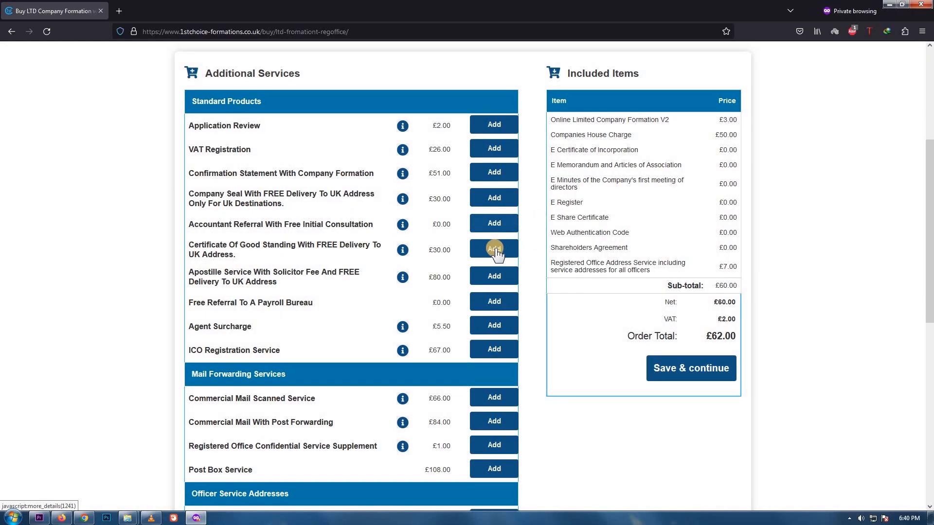
Step: Try adding VAT Registration to the order, remove it again, and continue to the company details
click(506, 150)
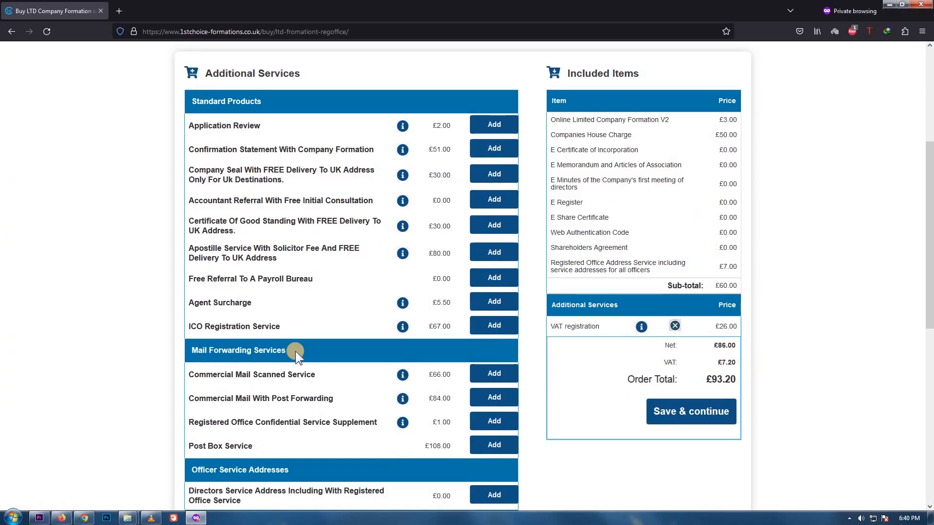
click(675, 325)
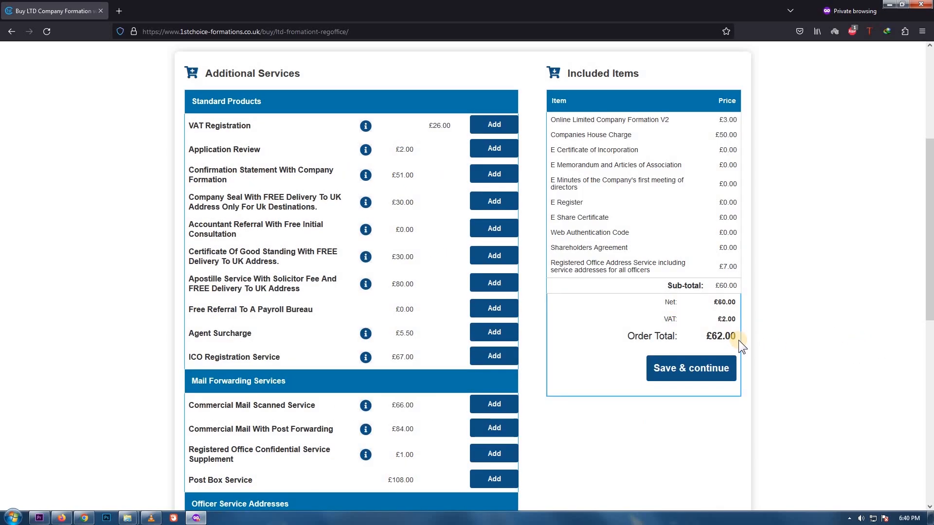
click(695, 371)
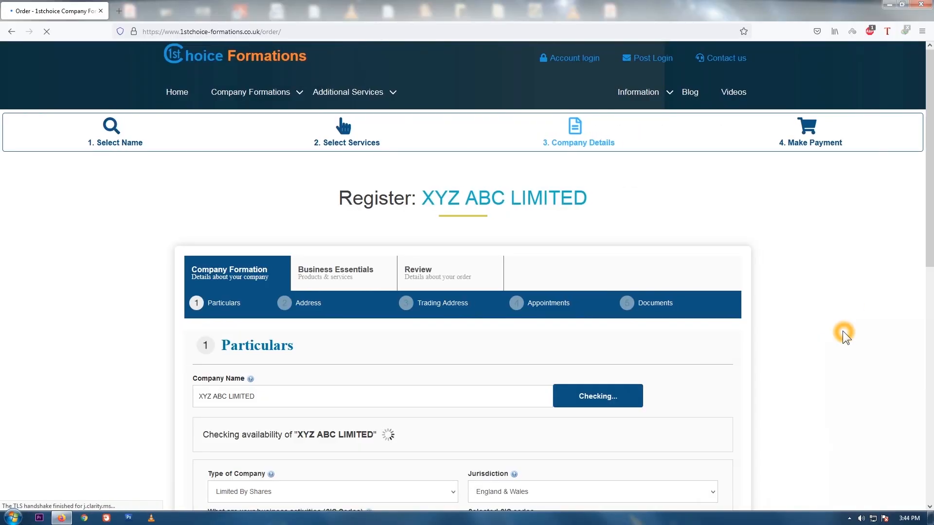
Step: Read the help notes on company type, jurisdiction and SIC codes in the company particulars
scroll(928, 216, down, 2)
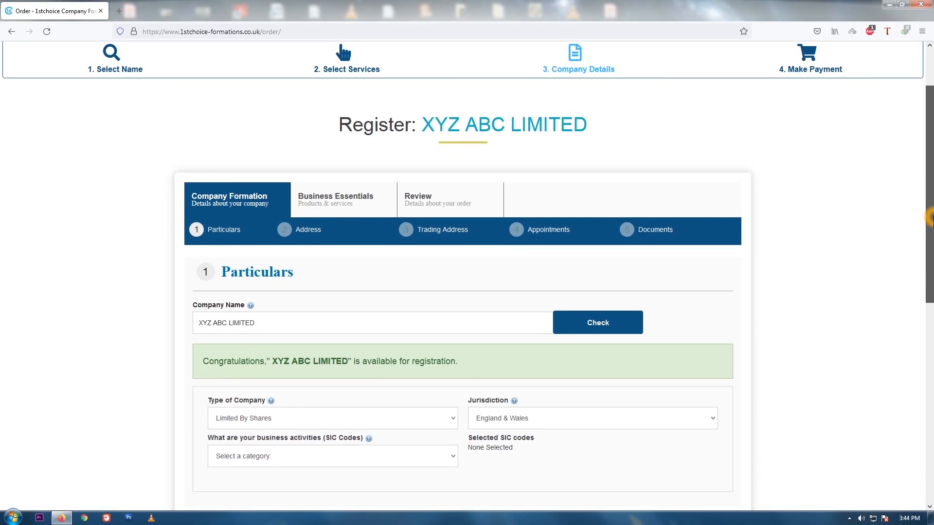
drag(932, 217, 932, 215)
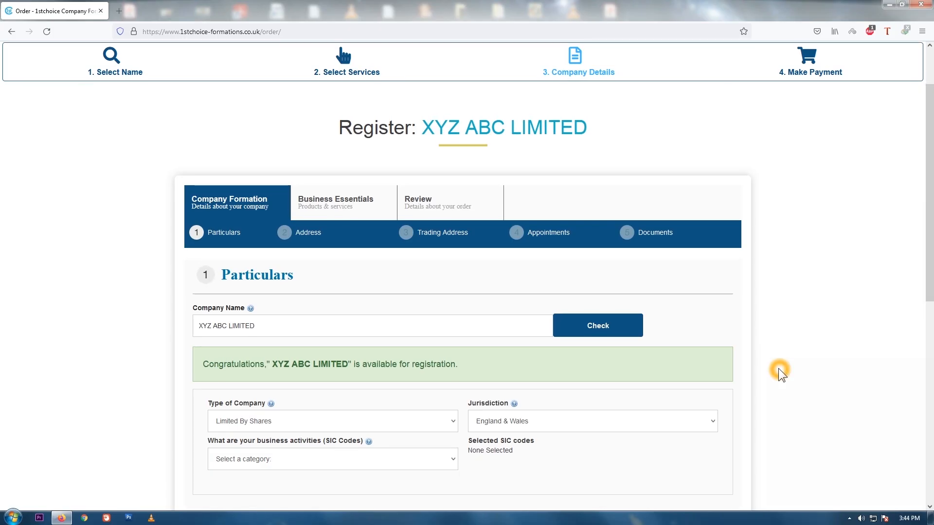
click(270, 403)
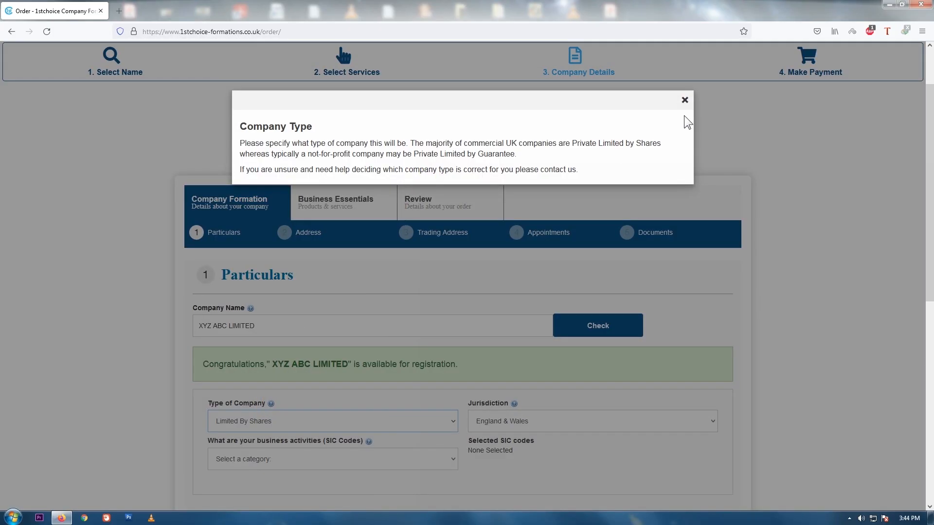
click(684, 99)
click(514, 403)
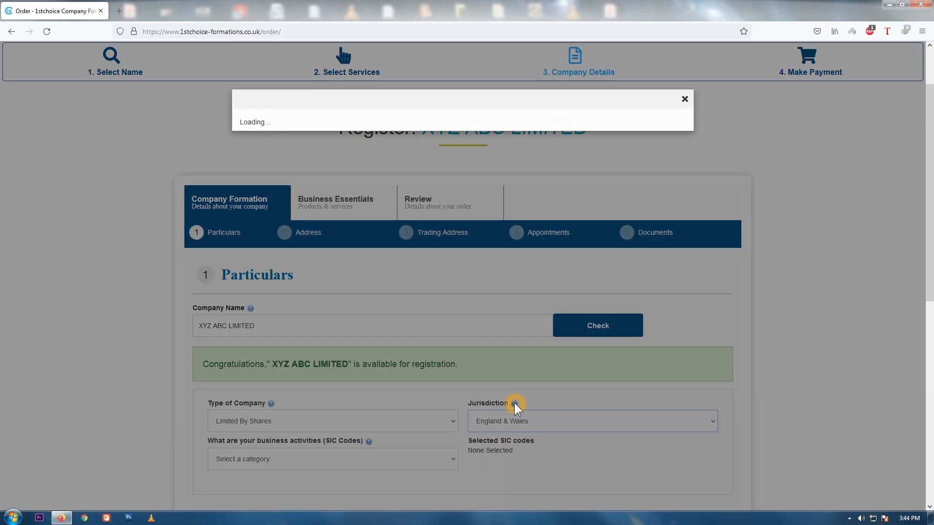
click(685, 100)
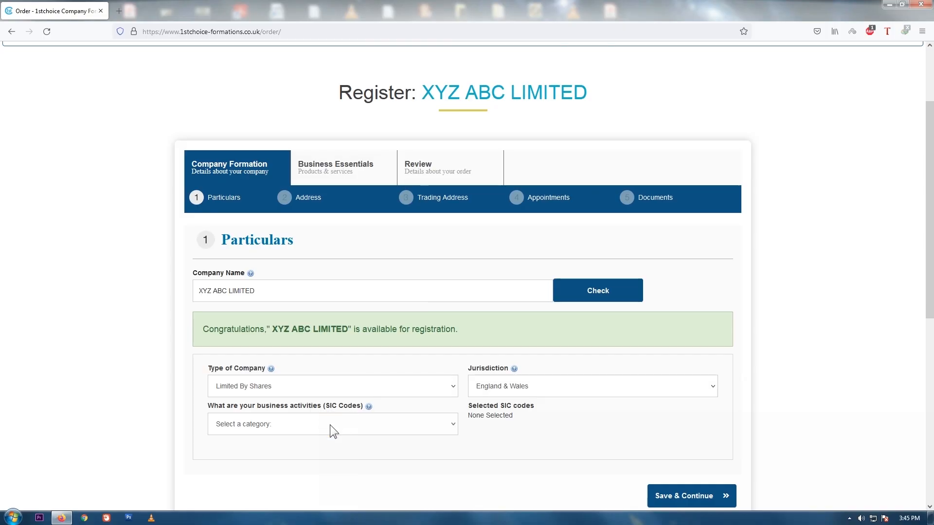
click(368, 406)
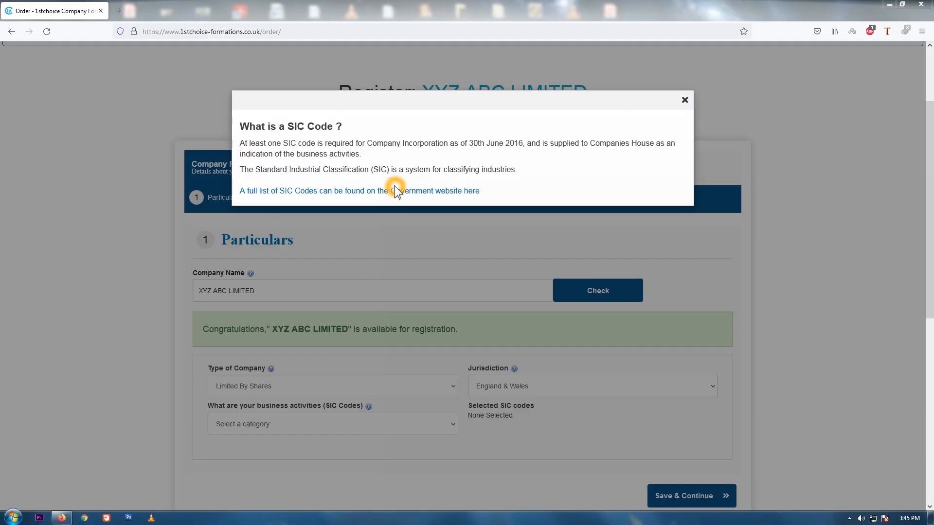
click(685, 100)
Step: Try SIC code 63990 - Other information service activities n.e.c. from category J: Information and communication, and remove it again
click(415, 423)
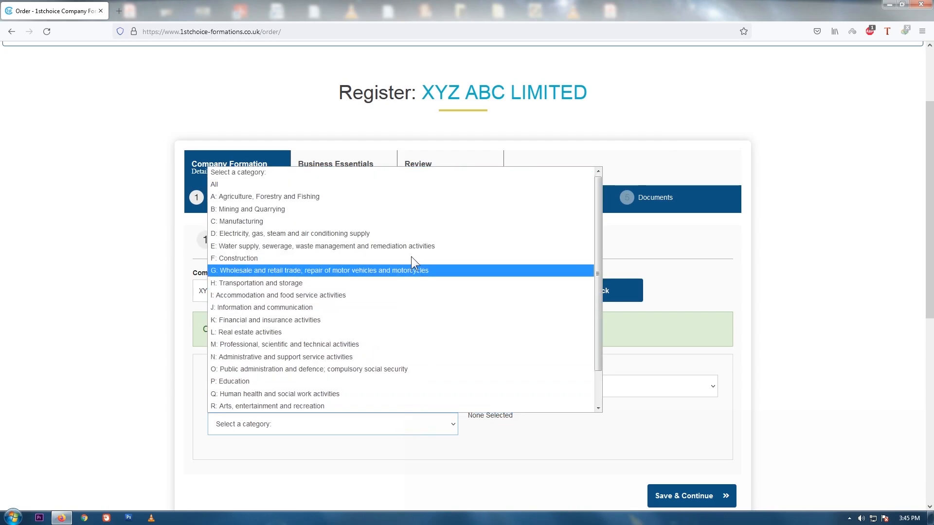
click(414, 185)
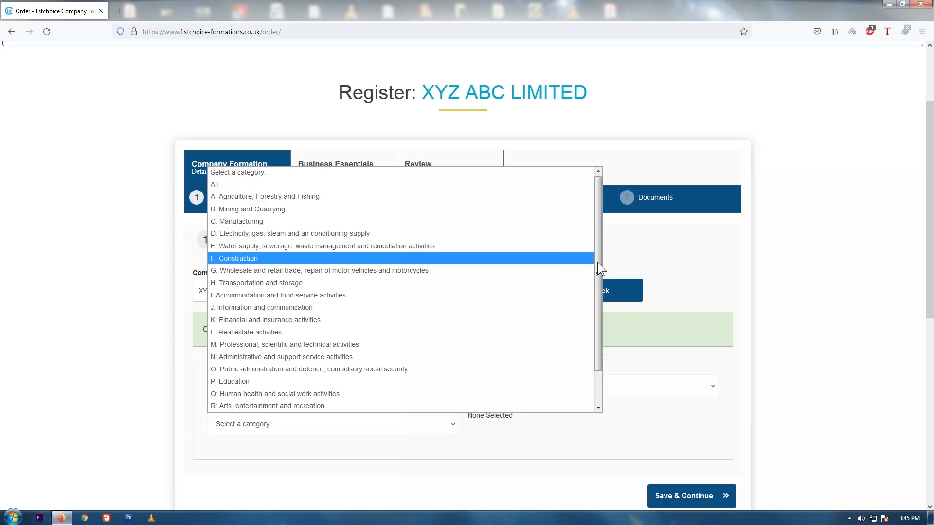
drag(598, 262, 609, 323)
click(599, 322)
click(597, 325)
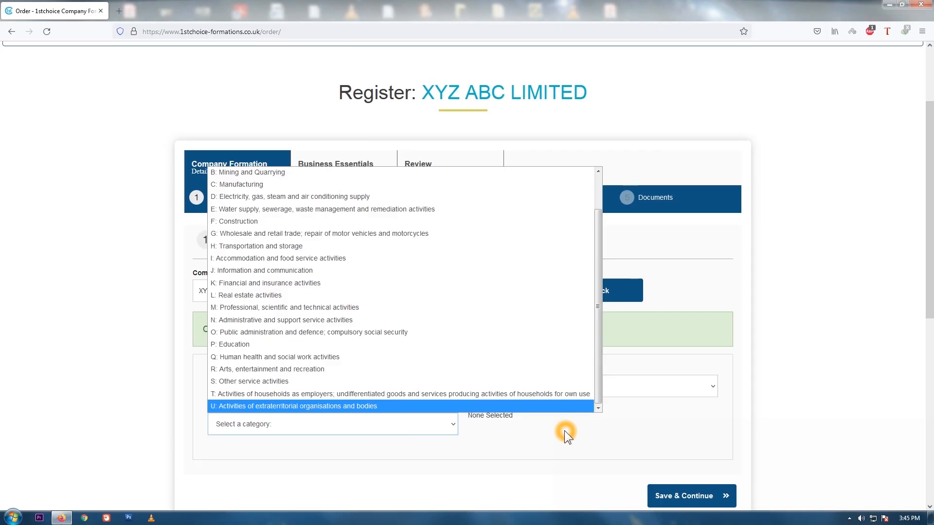
click(249, 270)
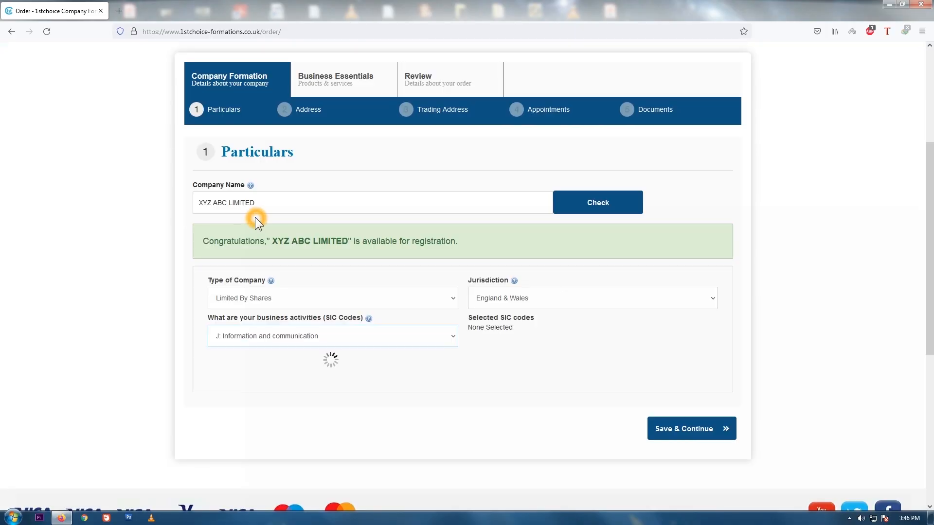
drag(454, 399, 451, 489)
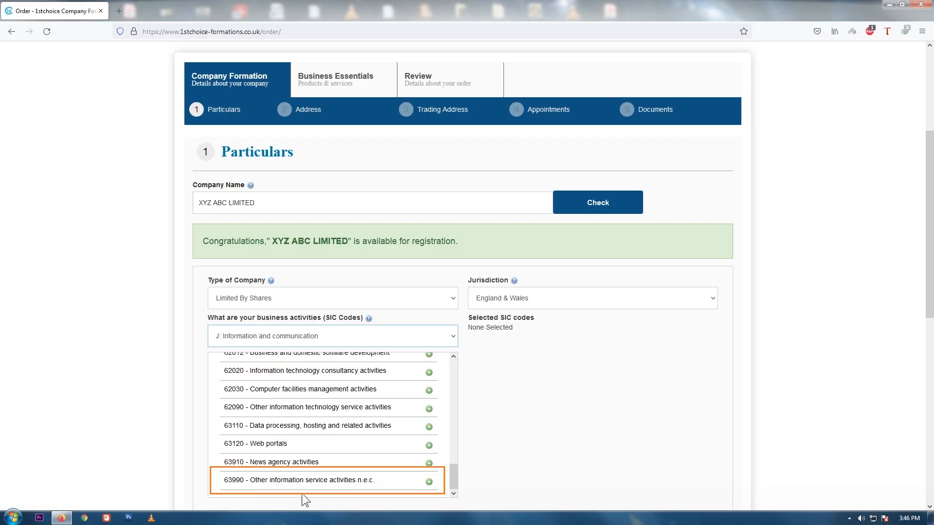
click(302, 480)
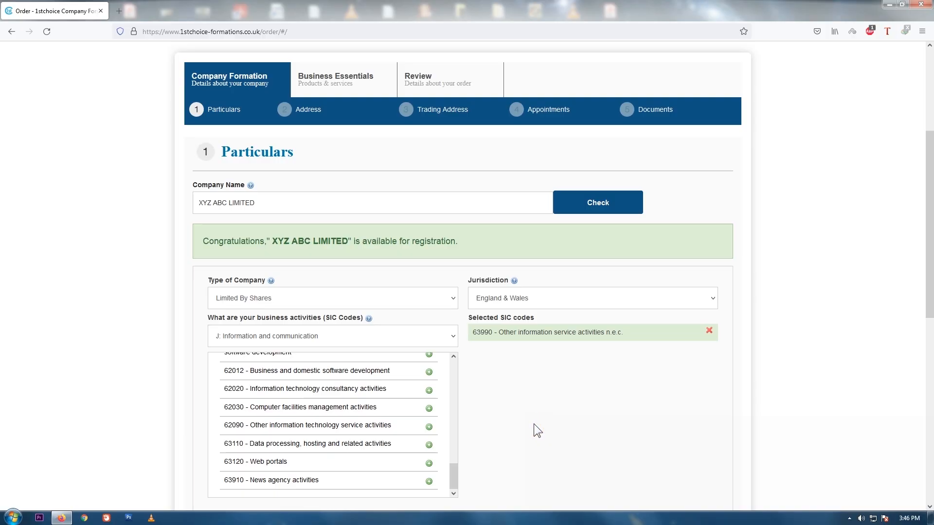
click(709, 331)
Step: Set the business activities category to U: Activities of extraterritorial organisations and bodies
click(454, 333)
drag(597, 268, 599, 299)
click(369, 317)
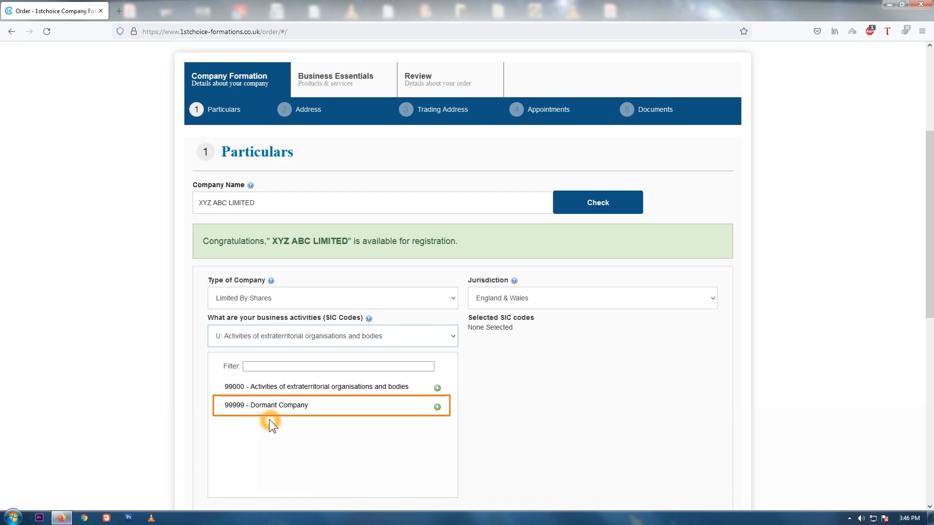
Step: Add SIC code 99999 - Dormant Company, choose England & Wales as the jurisdiction, and save the company particulars
click(274, 408)
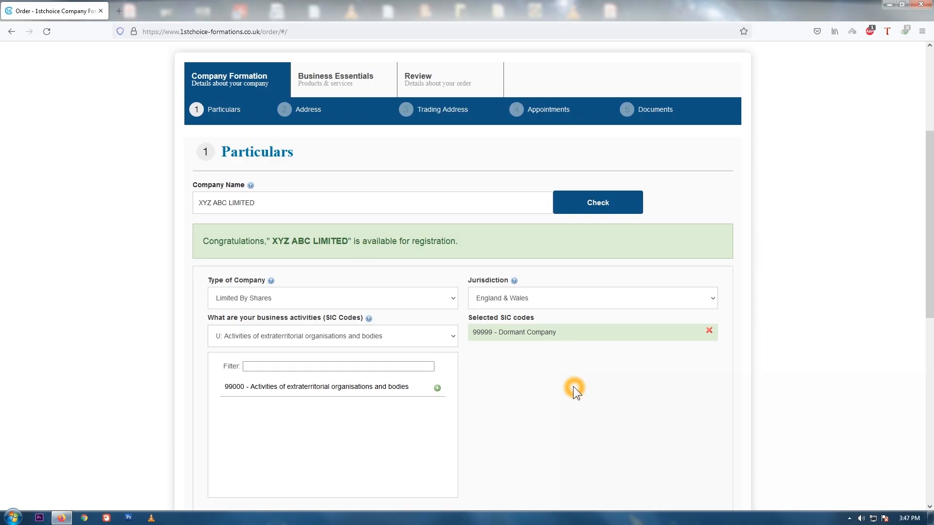
click(650, 300)
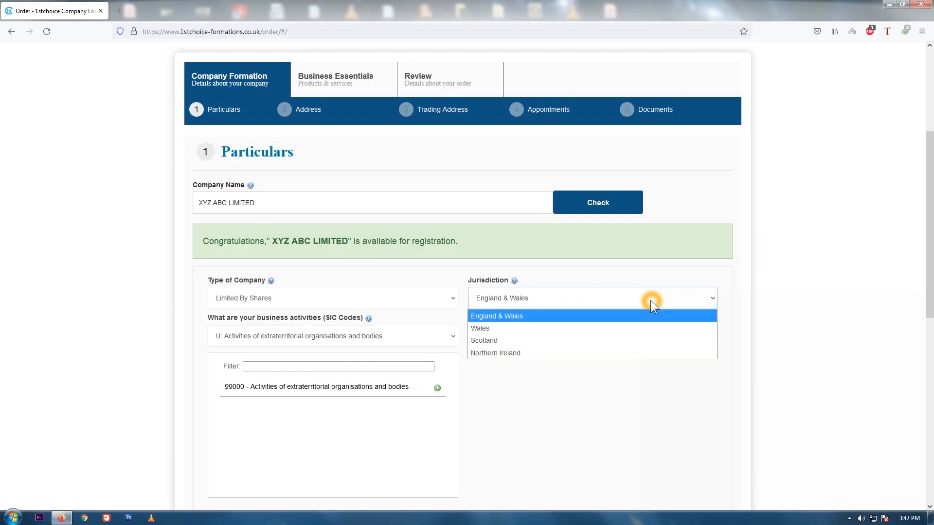
click(539, 317)
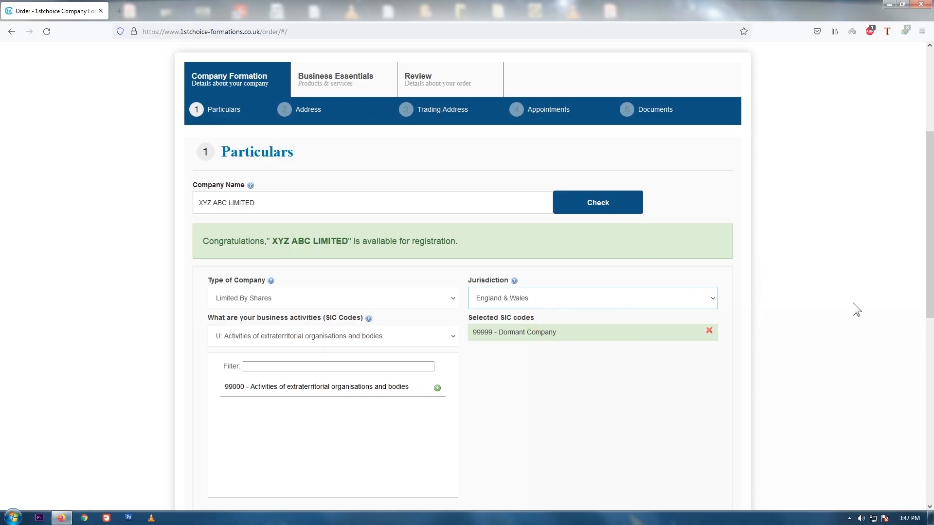
drag(930, 288, 930, 337)
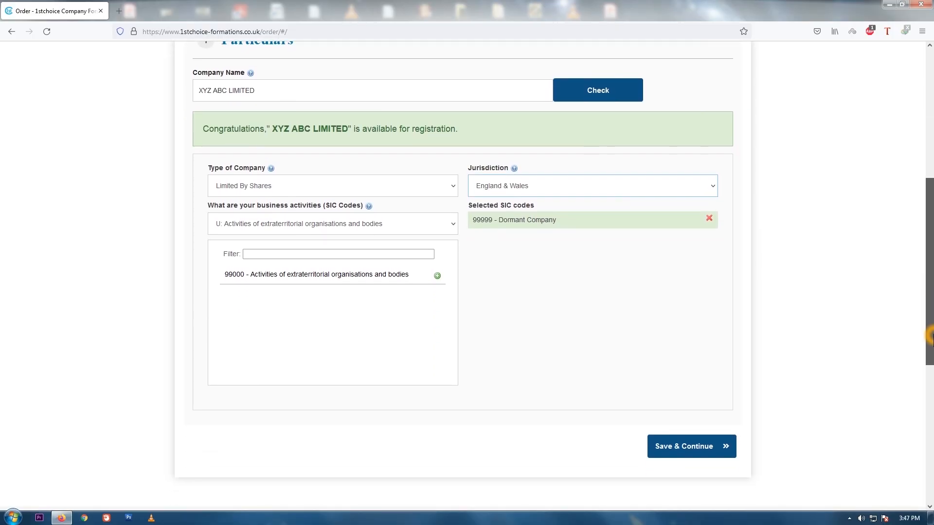
click(694, 450)
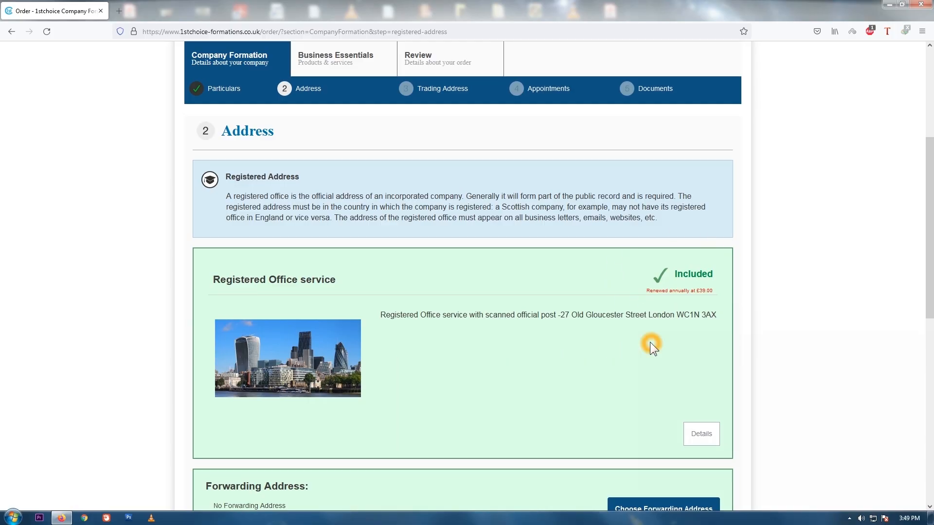
Step: Start choosing a forwarding address for the registered office service and look up addresses by the forwarding postcode
scroll(683, 353, down, 2)
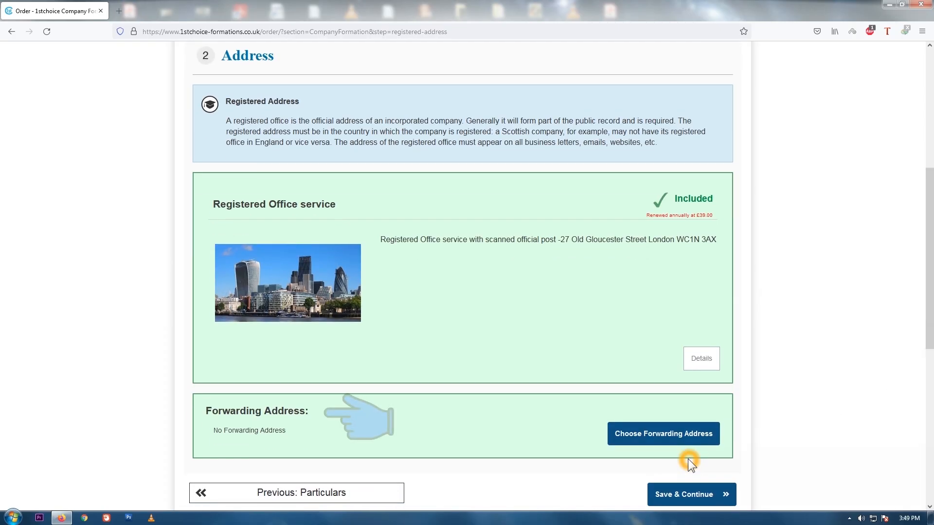
click(683, 434)
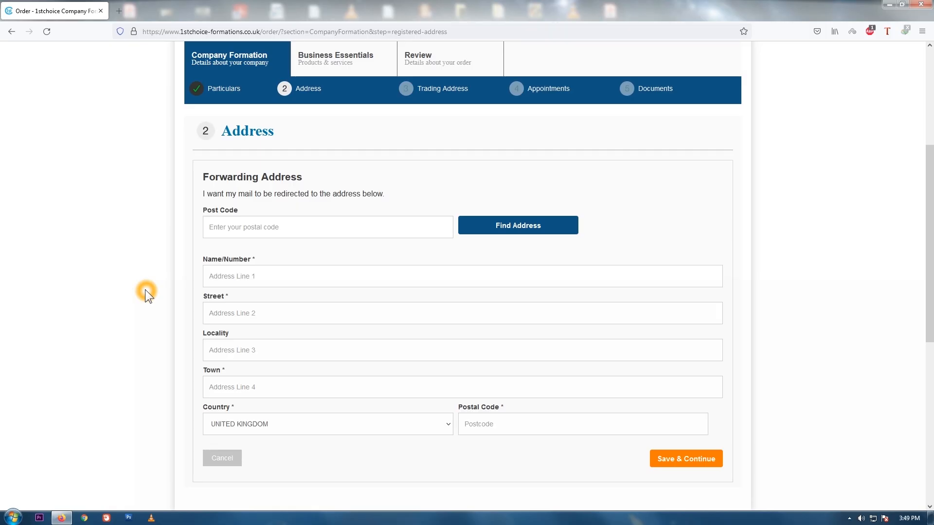
click(290, 226)
text(N)
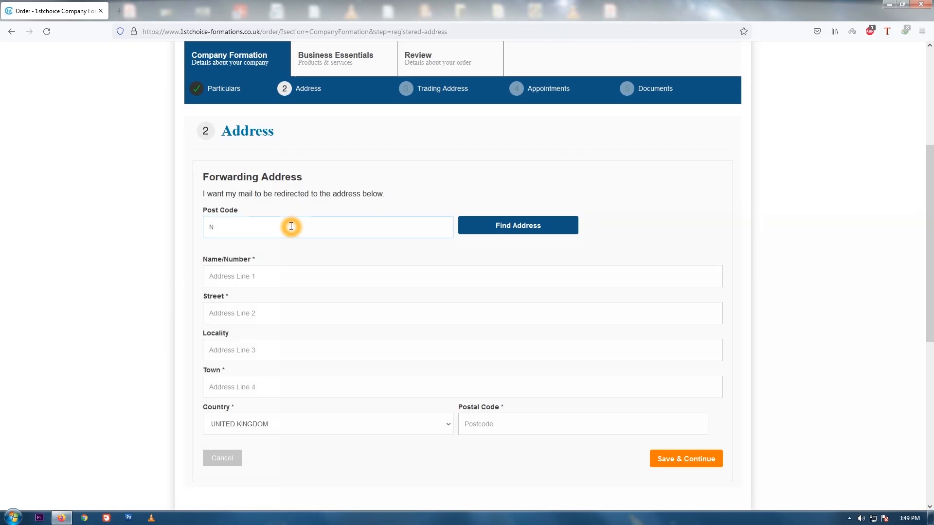
text(W1 6XE)
click(520, 226)
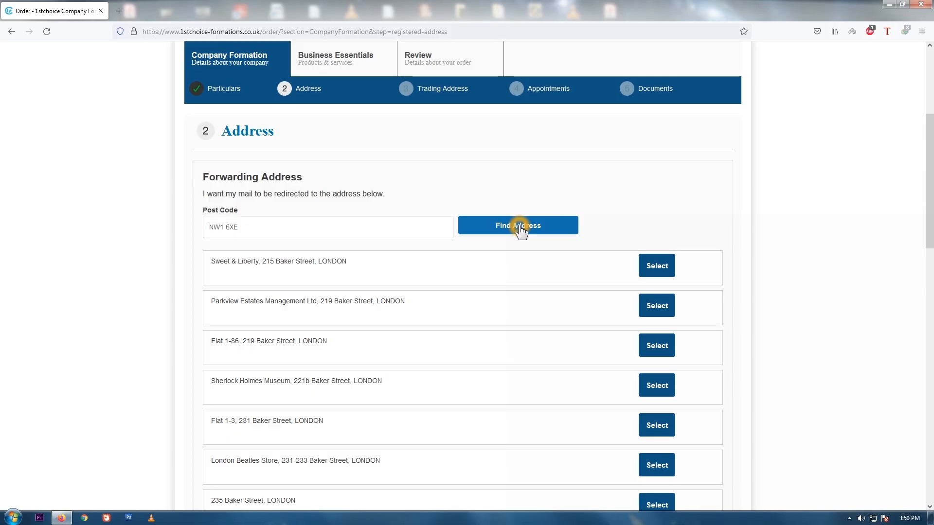
Step: Select the Sherlock Holmes Museum entry from the found addresses and save it as the forwarding address
drag(929, 191, 930, 220)
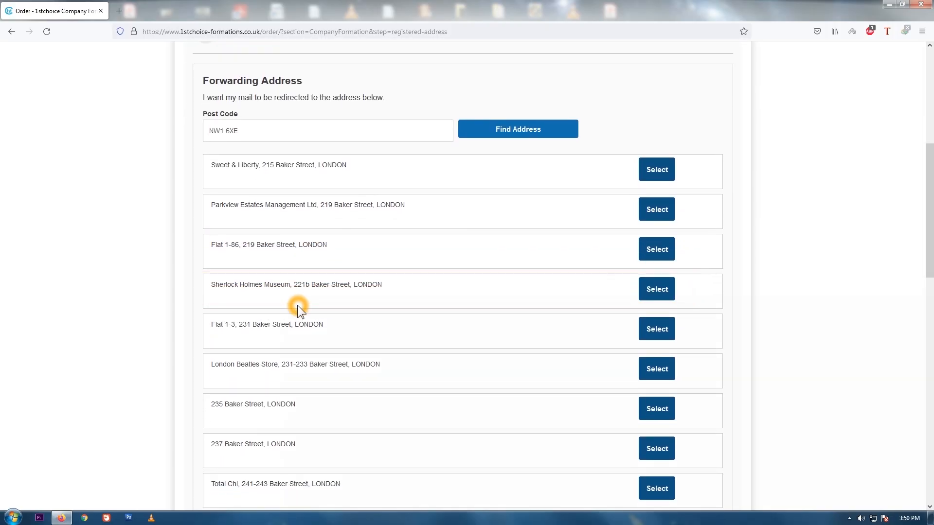
click(657, 290)
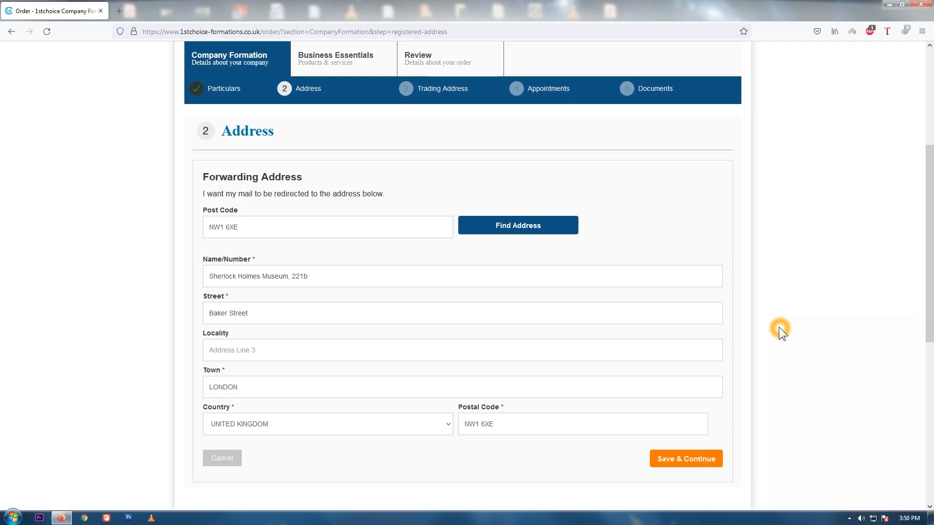
click(686, 463)
click(887, 306)
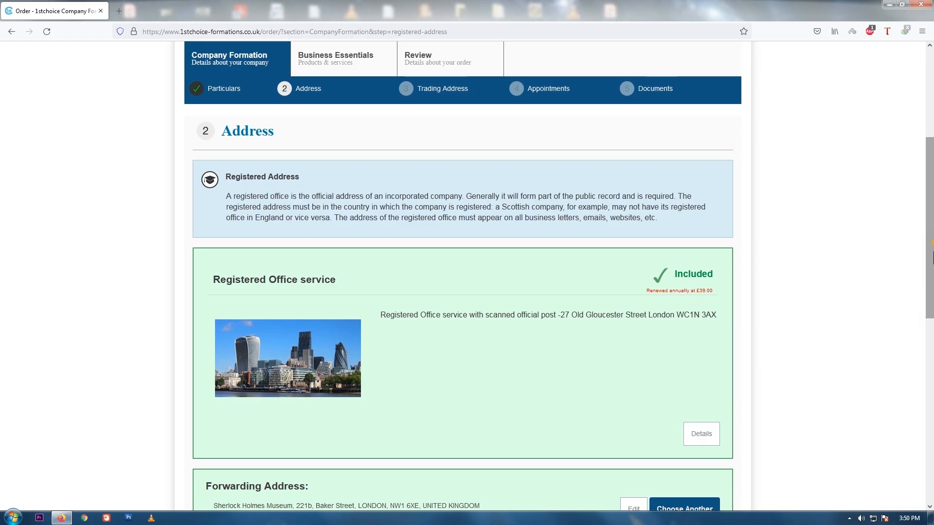
Step: Continue through the address and trading address stages to the appointments without buying any mail service upgrade
drag(930, 251, 930, 296)
click(474, 396)
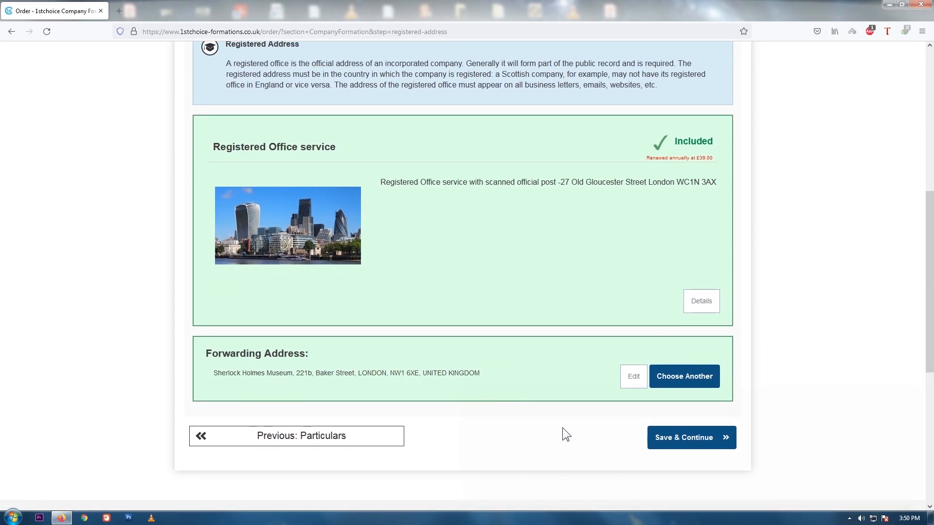
click(676, 439)
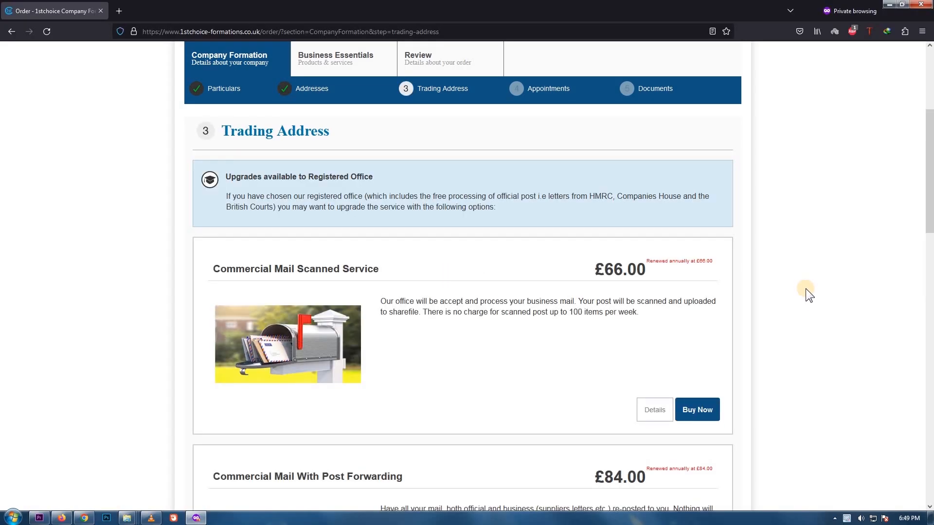
drag(929, 170, 929, 358)
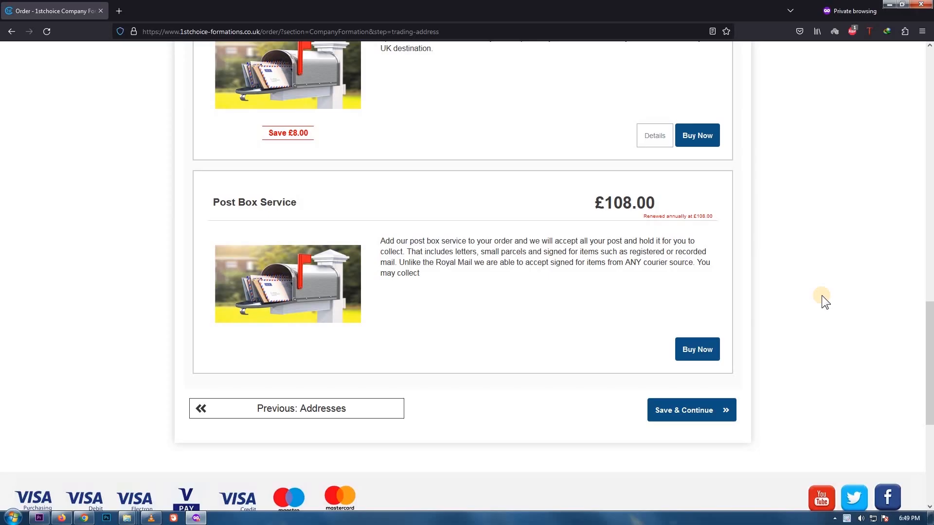
click(693, 409)
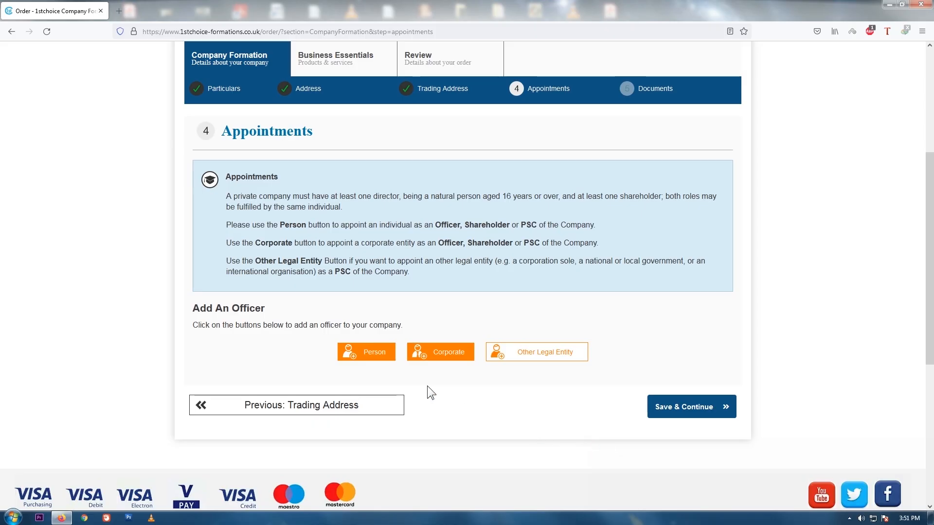
click(364, 355)
click(444, 370)
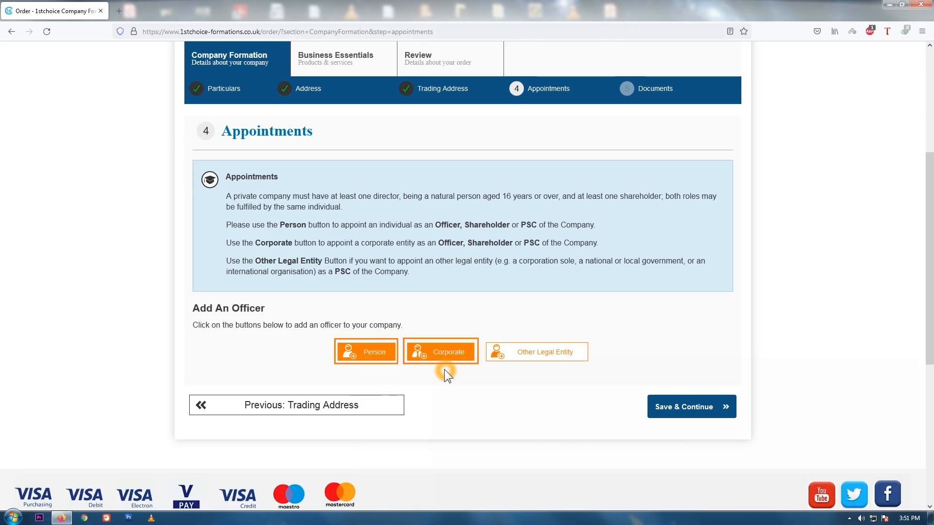
click(526, 367)
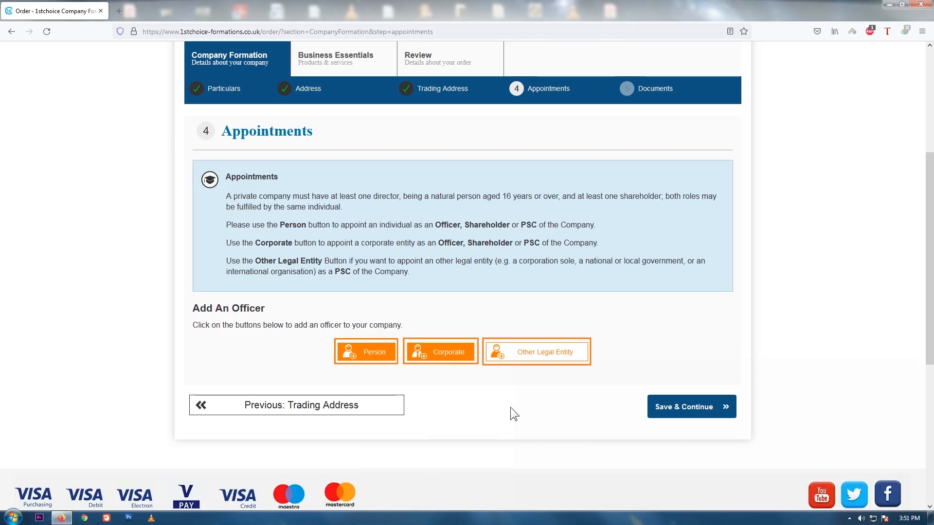
click(486, 421)
click(509, 422)
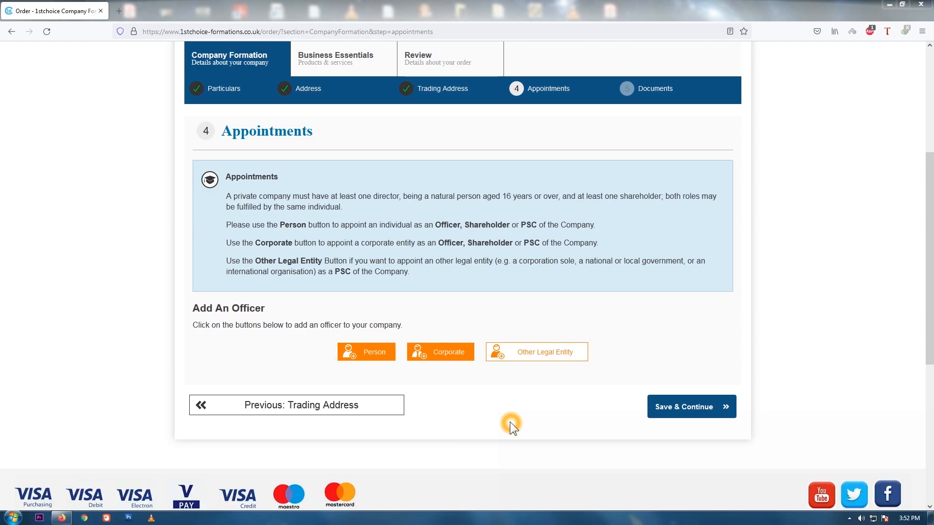
Step: Start adding an individual person as an officer of the company
click(366, 355)
click(849, 236)
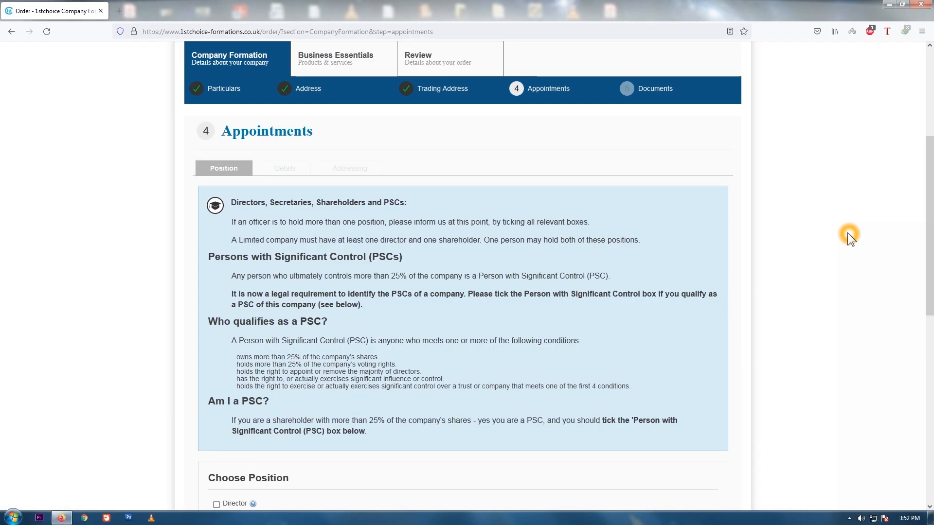
drag(929, 185, 929, 229)
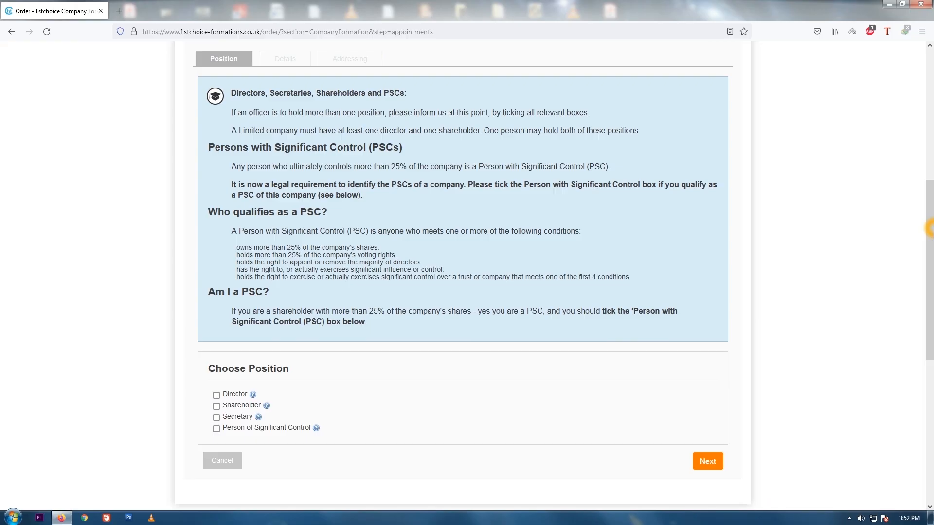
Step: Read the help notes on the Director, Shareholder and Person of Significant Control positions
click(254, 394)
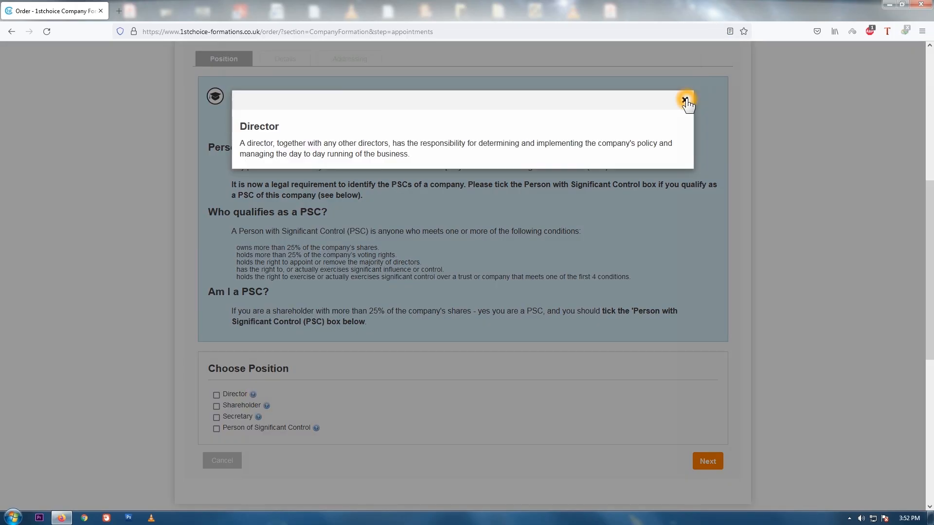
click(684, 101)
click(267, 405)
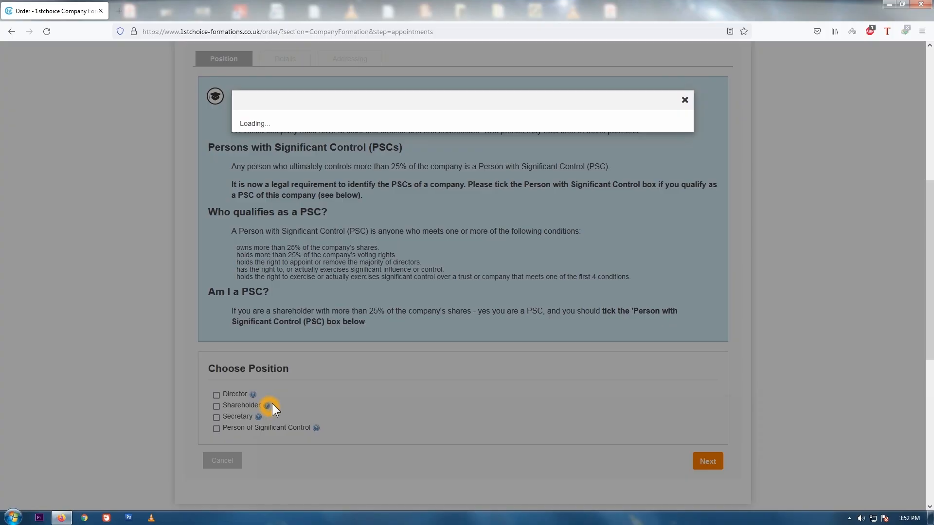
click(684, 100)
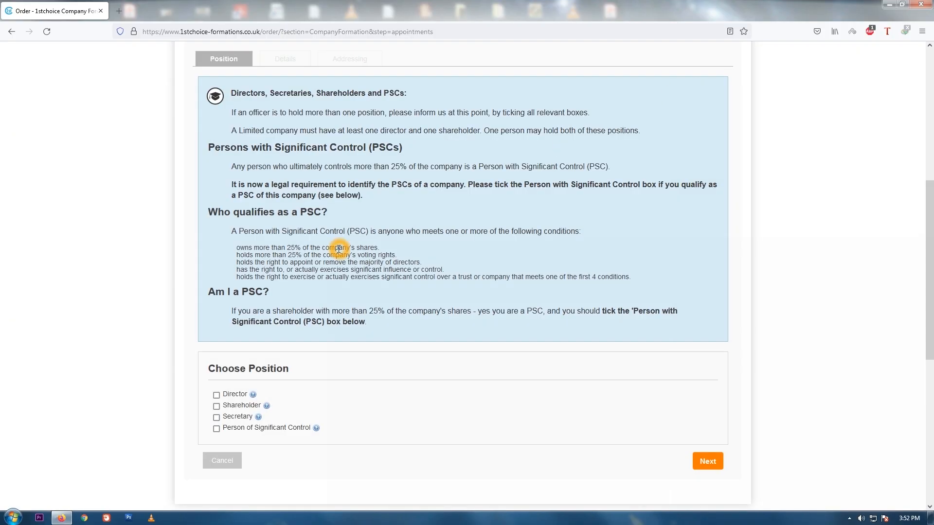
click(316, 427)
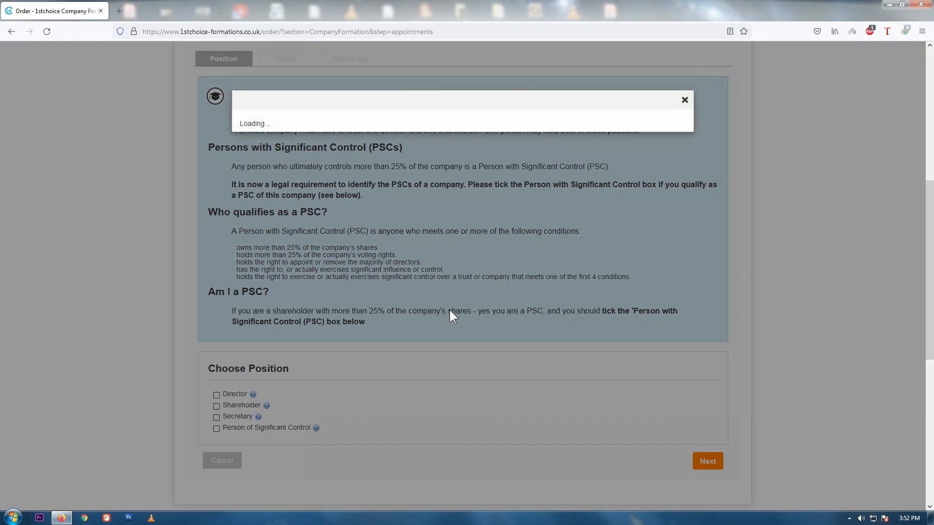
click(684, 100)
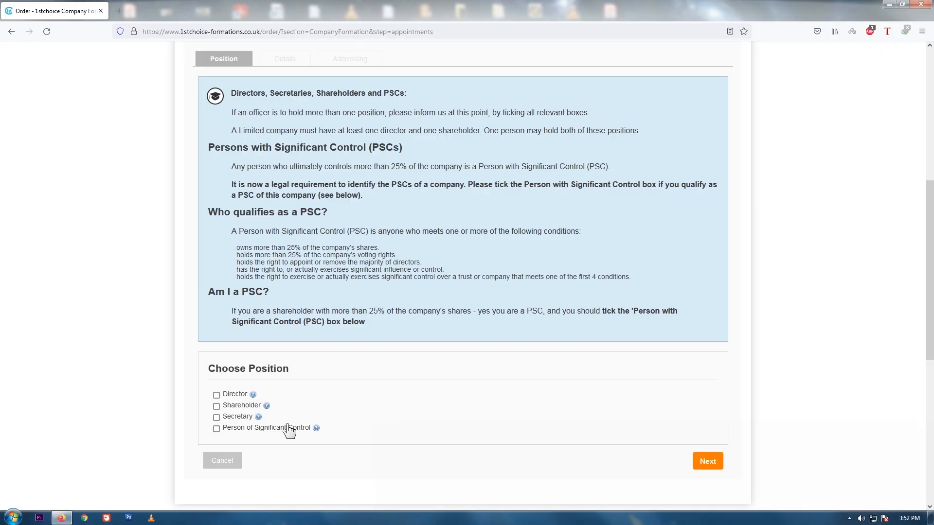
Step: Assign the officer the Director, Shareholder and Person of Significant Control positions and continue to the officer details
click(217, 395)
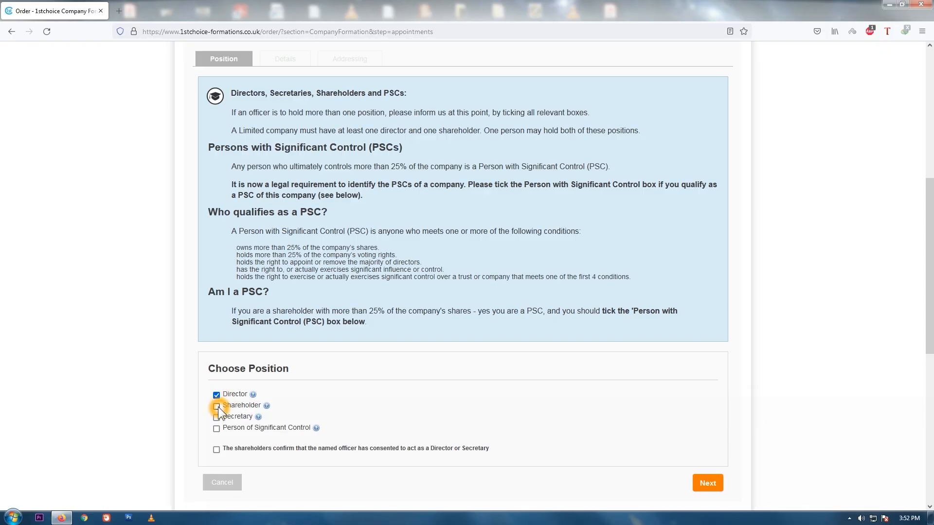
click(217, 407)
click(217, 429)
click(708, 484)
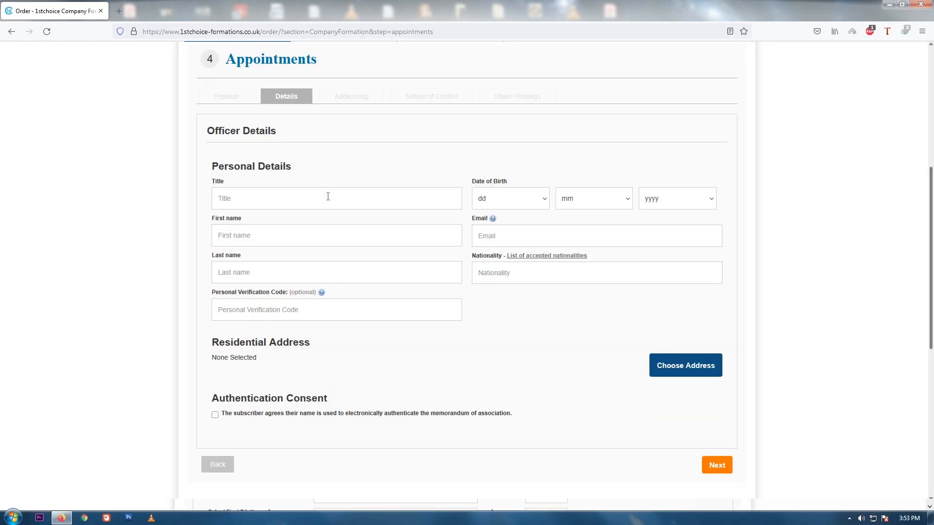
Step: Enter the title Mr and the officer's first and last name in the personal details
click(326, 196)
text(Mr)
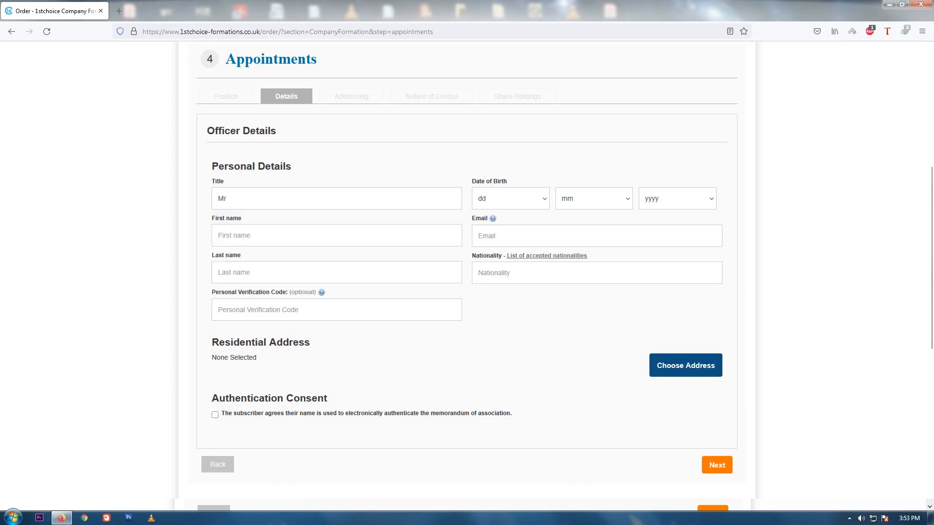
click(291, 236)
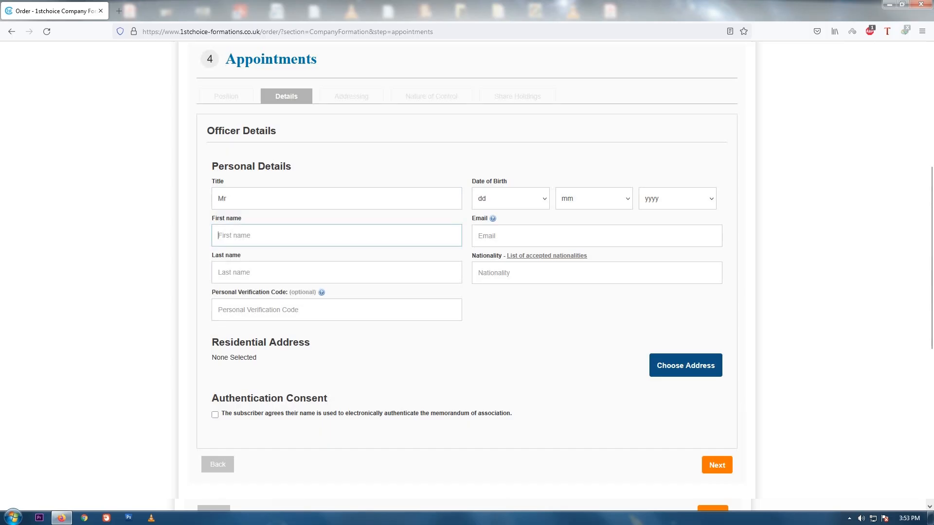
text(John)
click(326, 273)
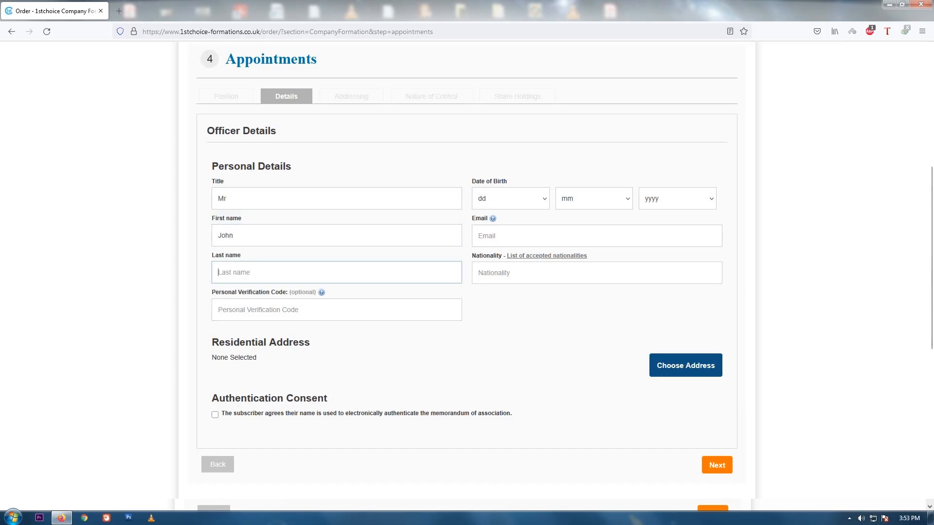
text(Doe)
Step: Set the day, month and year of the officer's date of birth
click(496, 199)
click(501, 235)
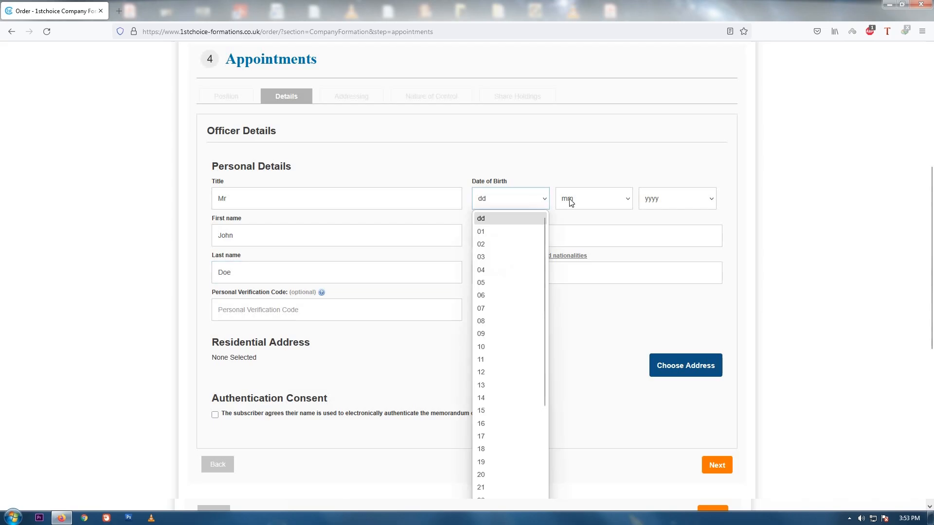
click(571, 200)
click(564, 232)
click(670, 201)
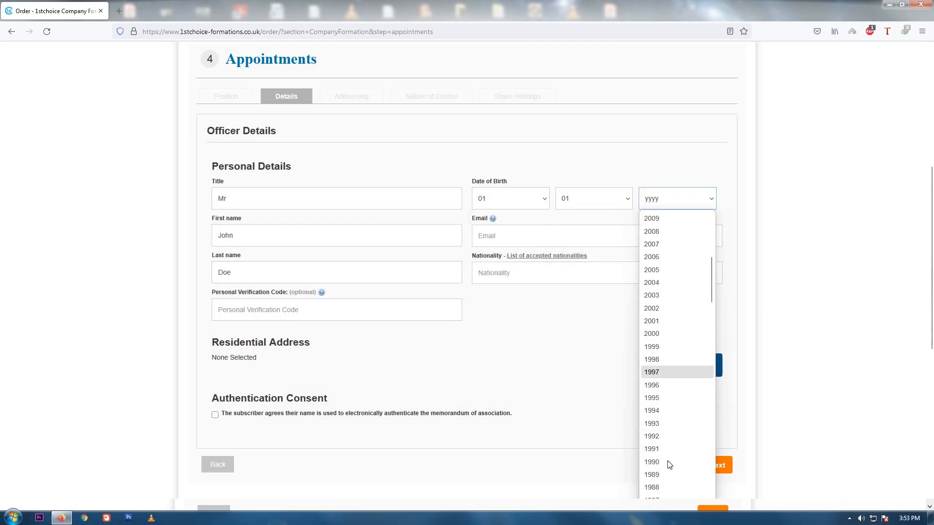
scroll(669, 464, down, 4)
scroll(668, 467, down, 2)
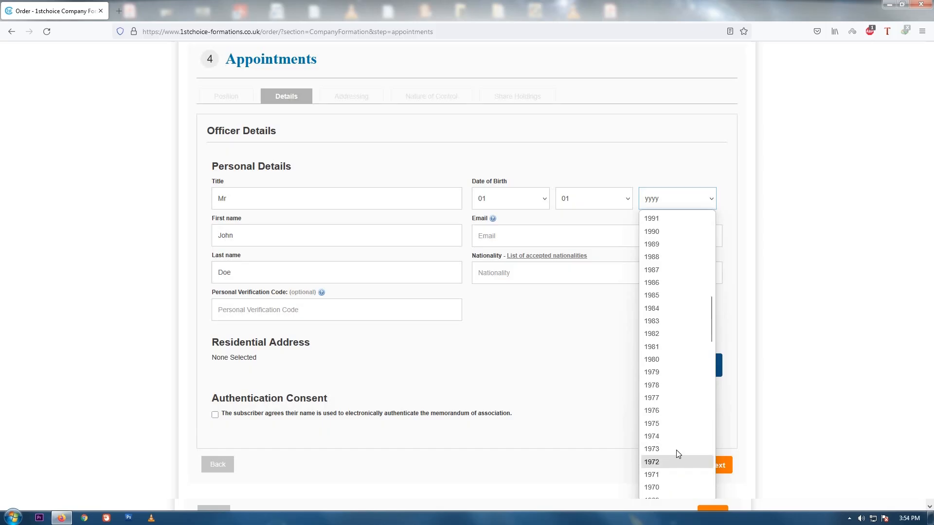
click(658, 424)
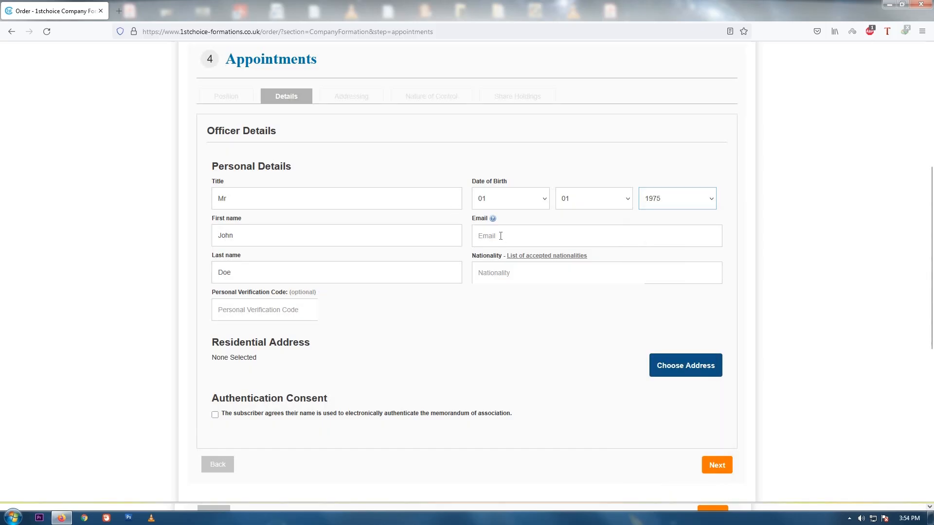
Step: Enter the officer's email address and choose British from the list of accepted nationalities
click(500, 236)
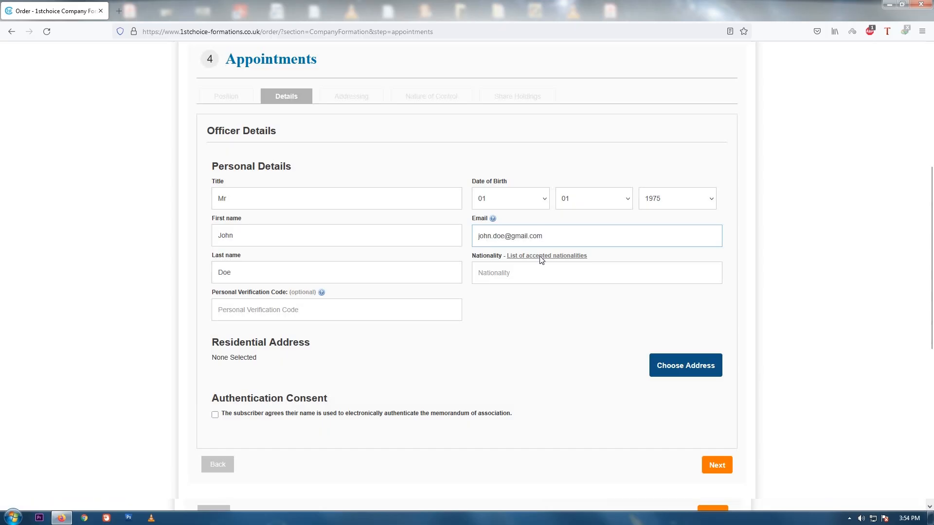
click(542, 256)
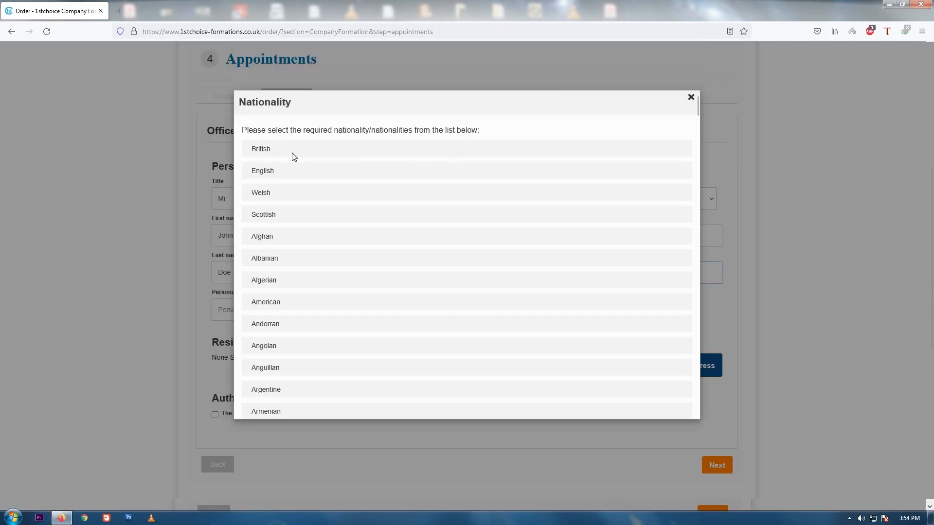
click(293, 154)
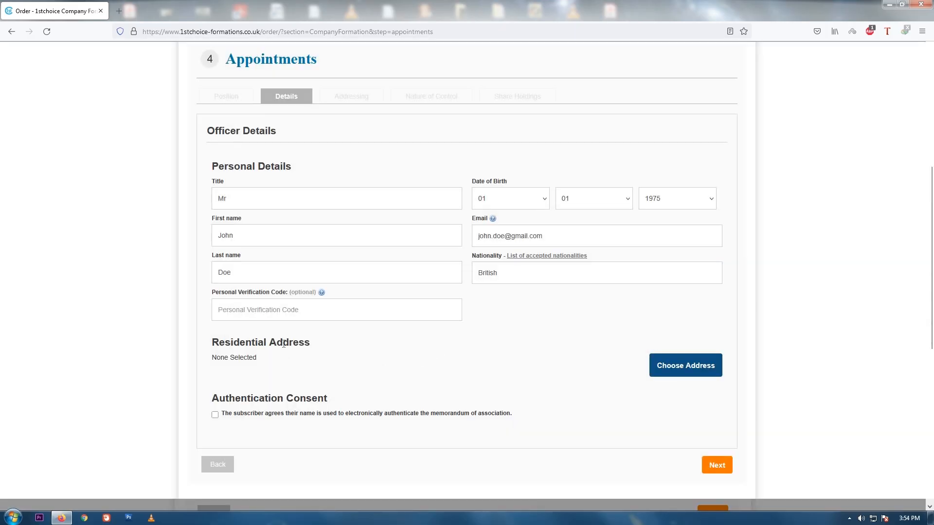
Step: Enter the officer's personal verification code in the personal details
click(285, 307)
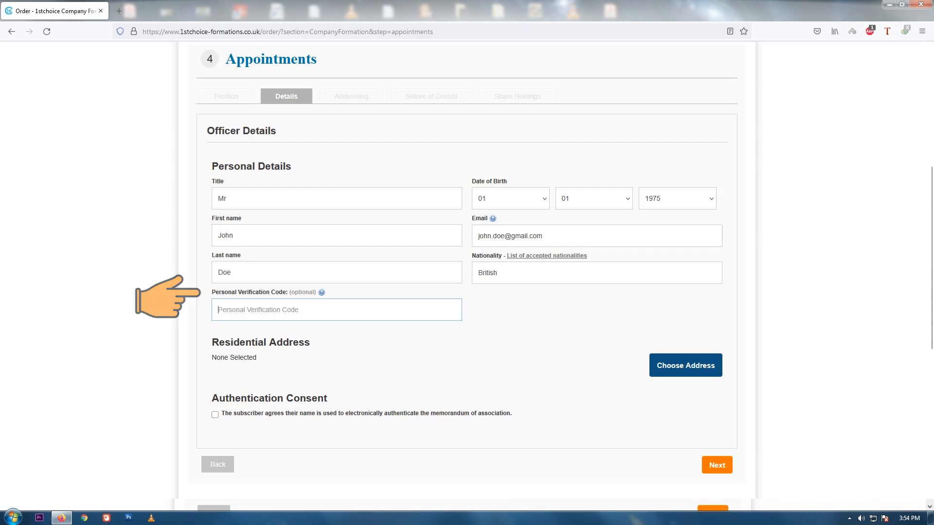
text(XXXXXX)
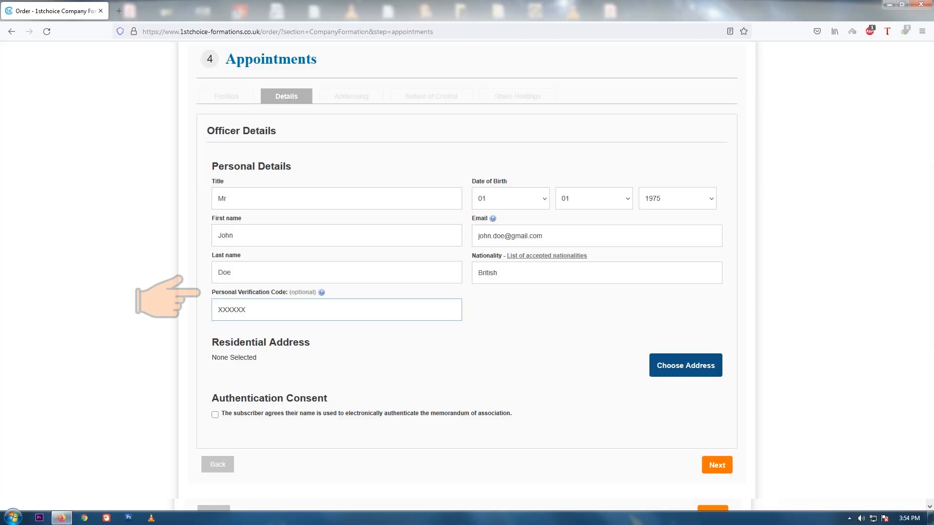
text(123)
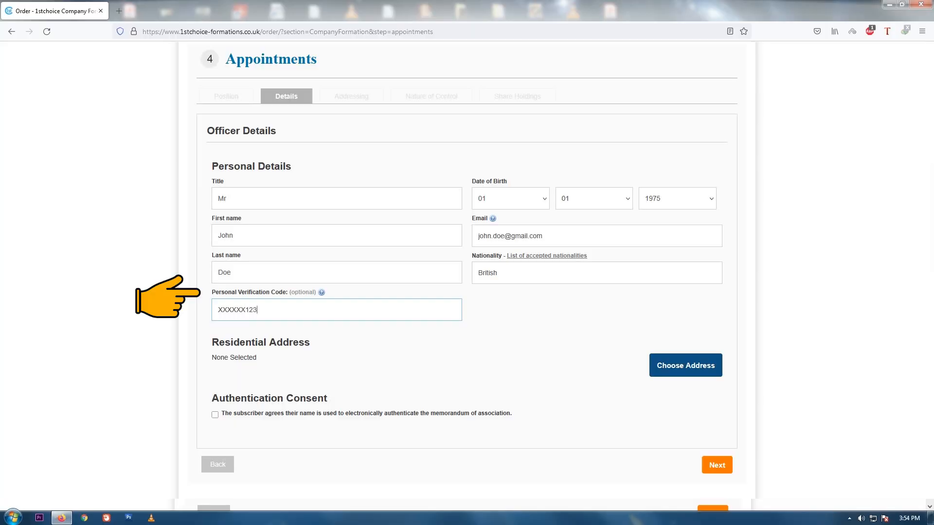
text(45)
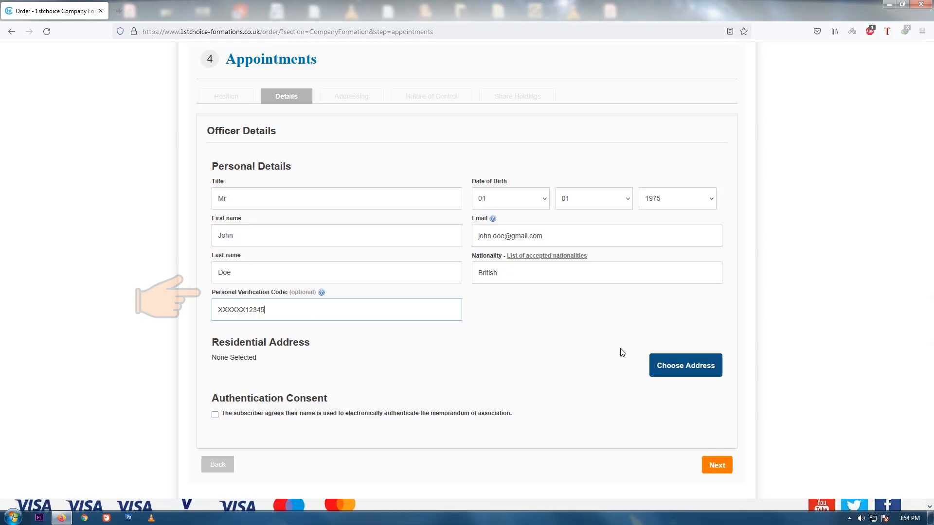
Step: Use the recently used address as the officer's residential address and give the authentication consent for the memorandum of association
click(680, 362)
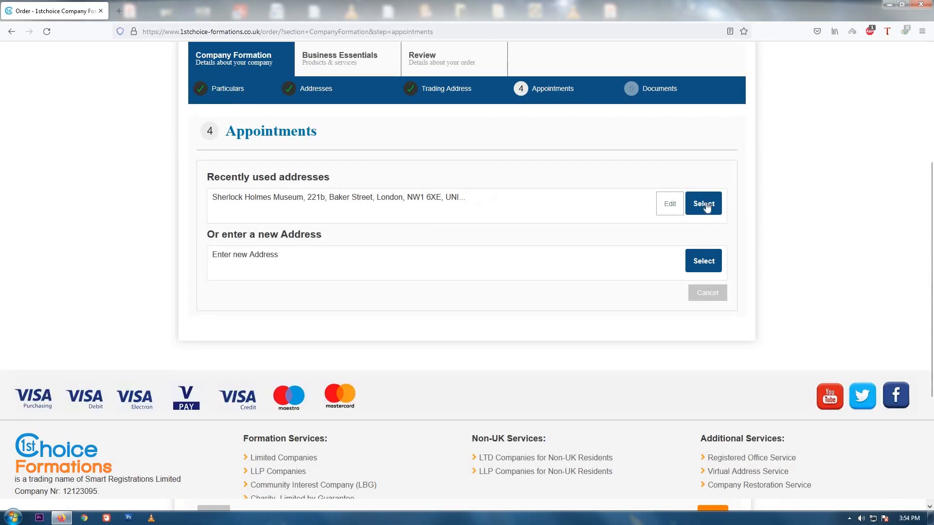
click(707, 206)
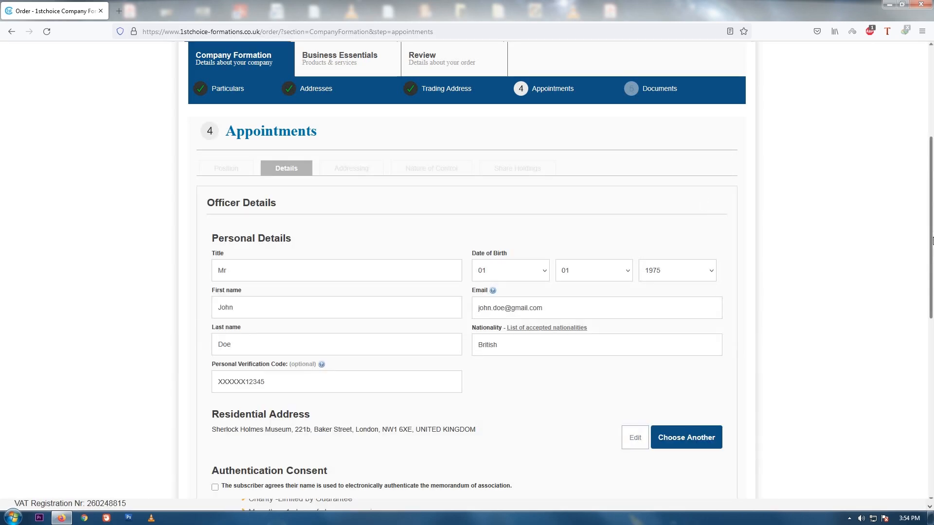
scroll(296, 314, down, 2)
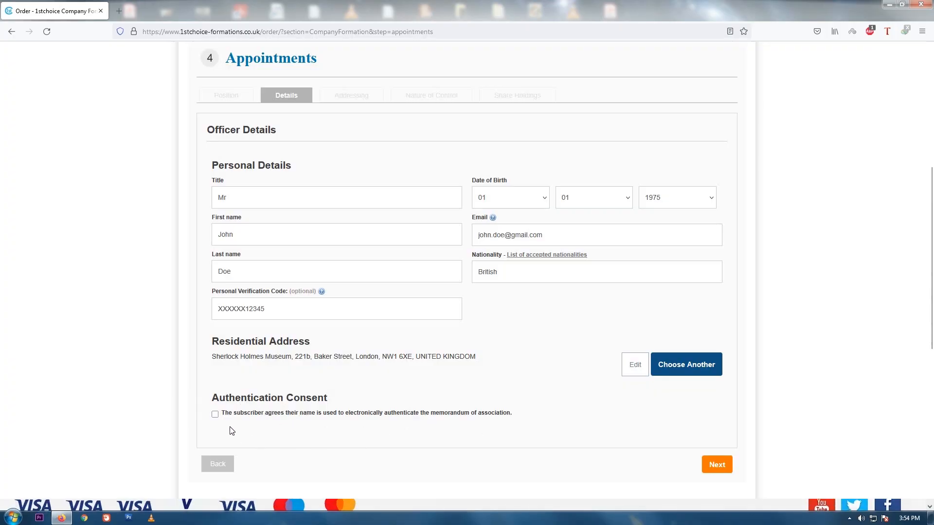
click(215, 415)
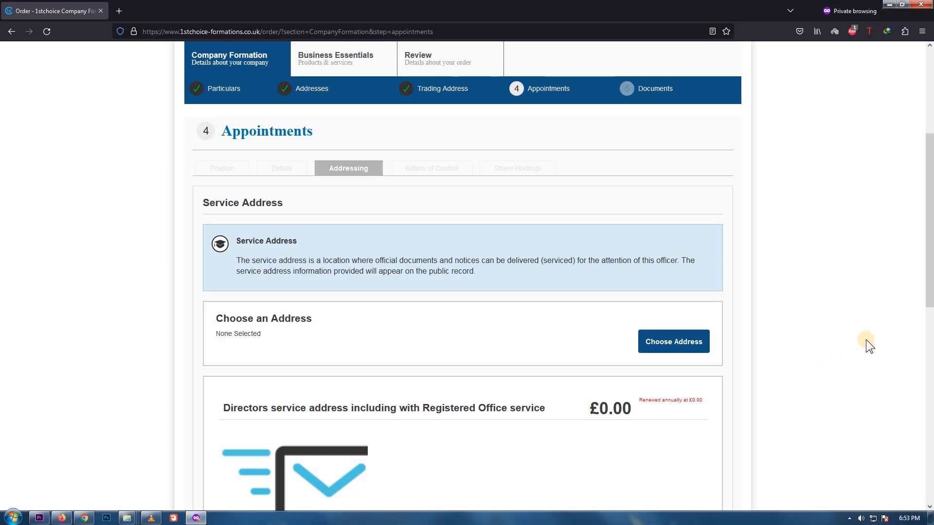
Step: Buy the £0.00 directors service address, set the recently used address as its forwarding address, and continue to Nature of Control
drag(930, 269, 929, 333)
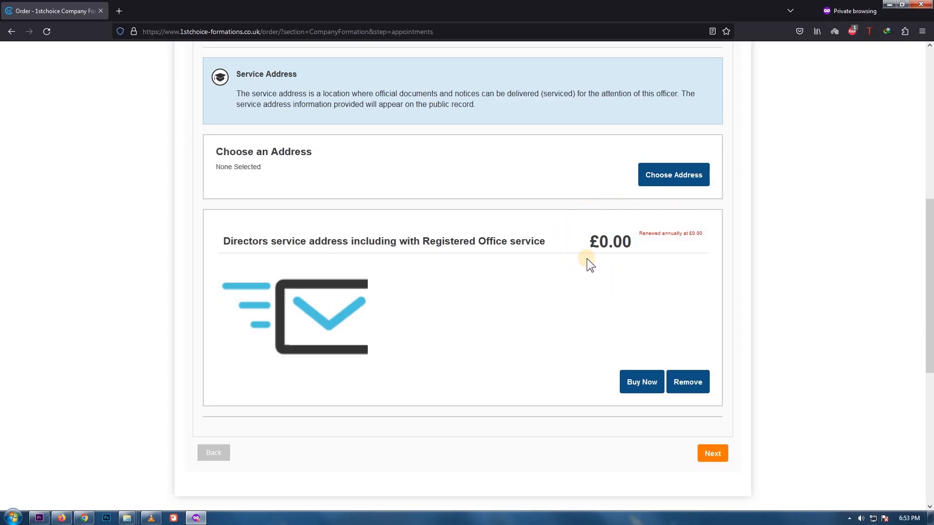
click(636, 383)
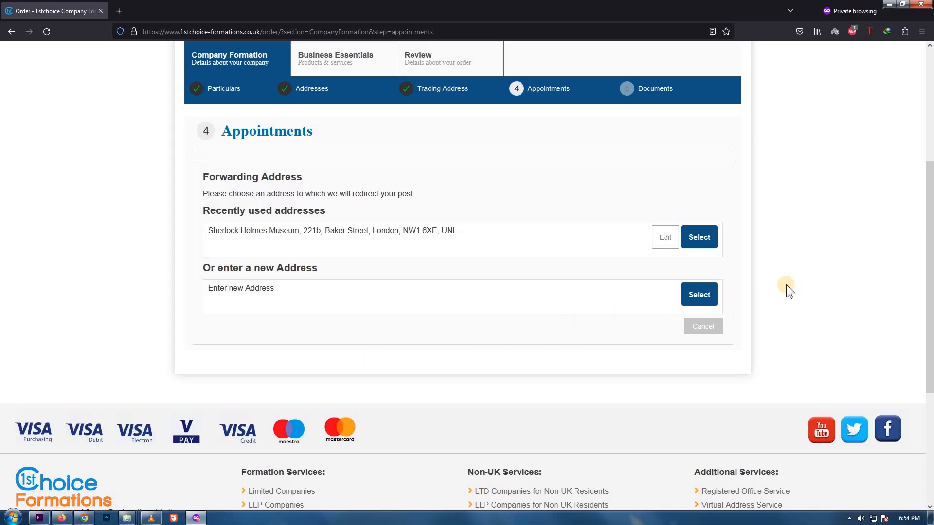
click(699, 237)
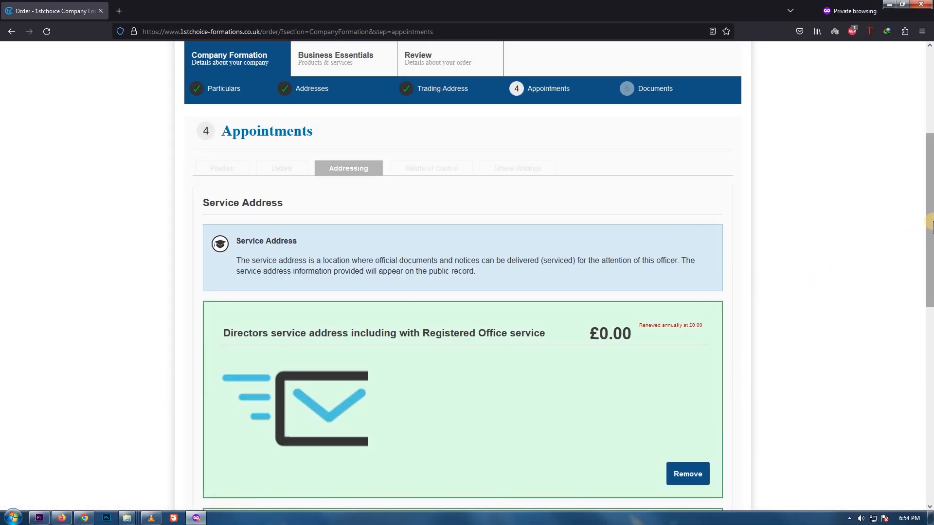
drag(929, 228, 929, 295)
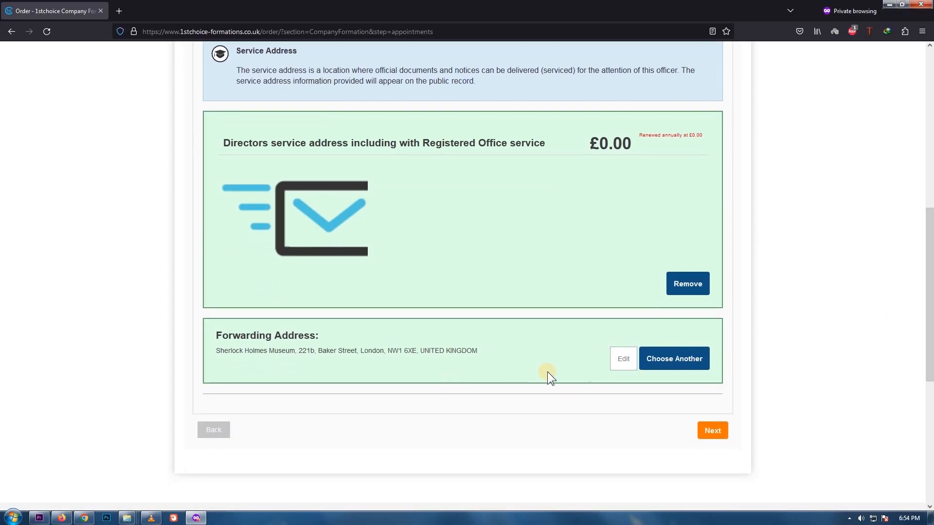
click(712, 433)
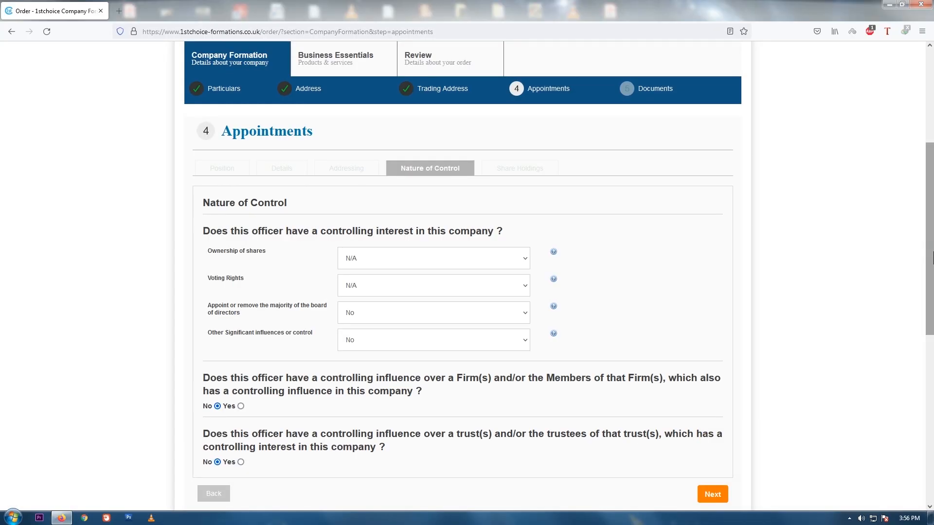
Step: Read the help notes on share ownership, voting rights, appointing or removing directors, and other significant control
drag(931, 253, 931, 290)
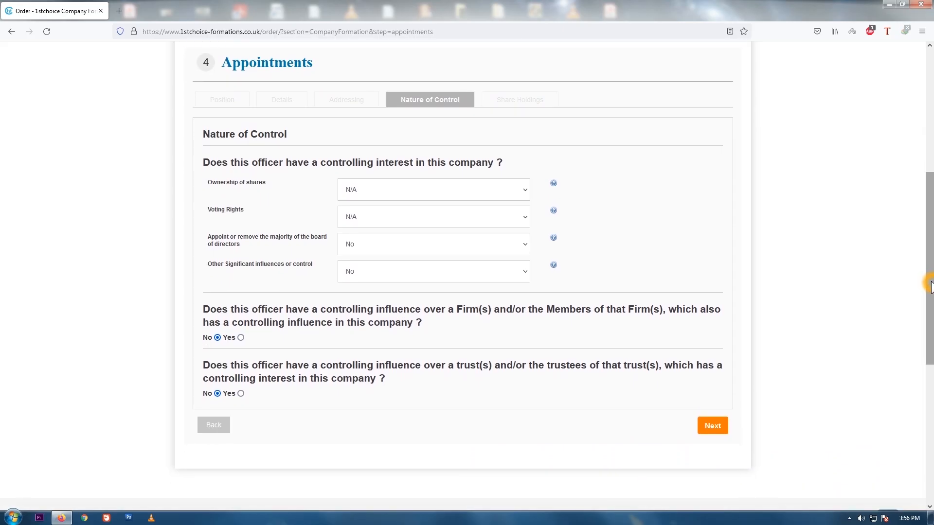
click(552, 180)
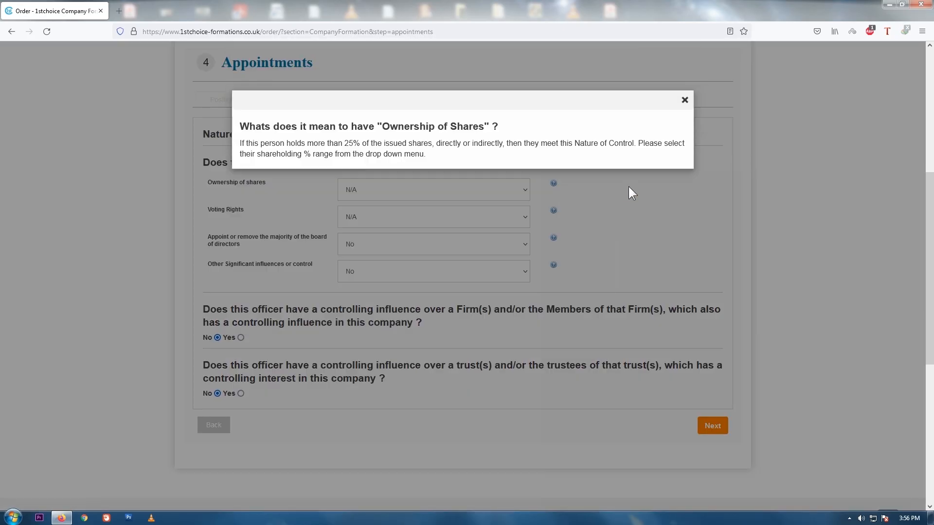
click(685, 101)
click(553, 210)
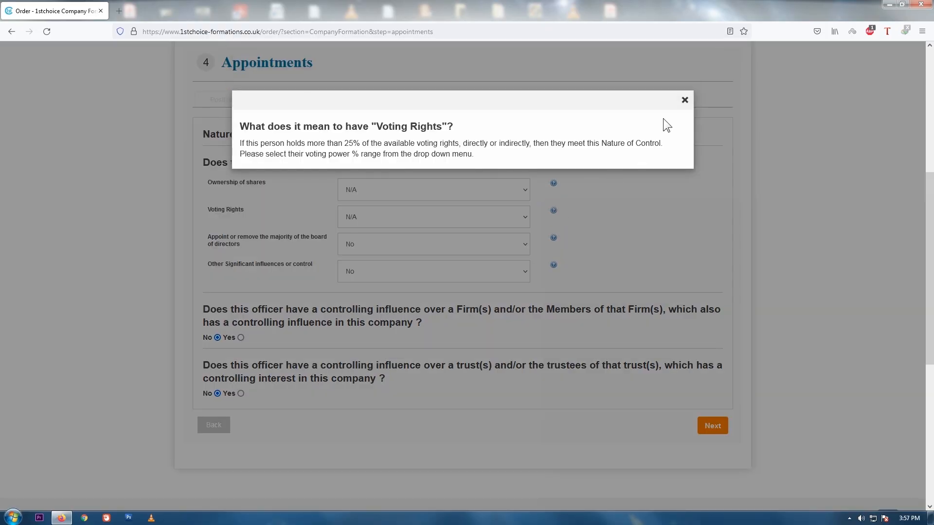
click(684, 100)
click(554, 238)
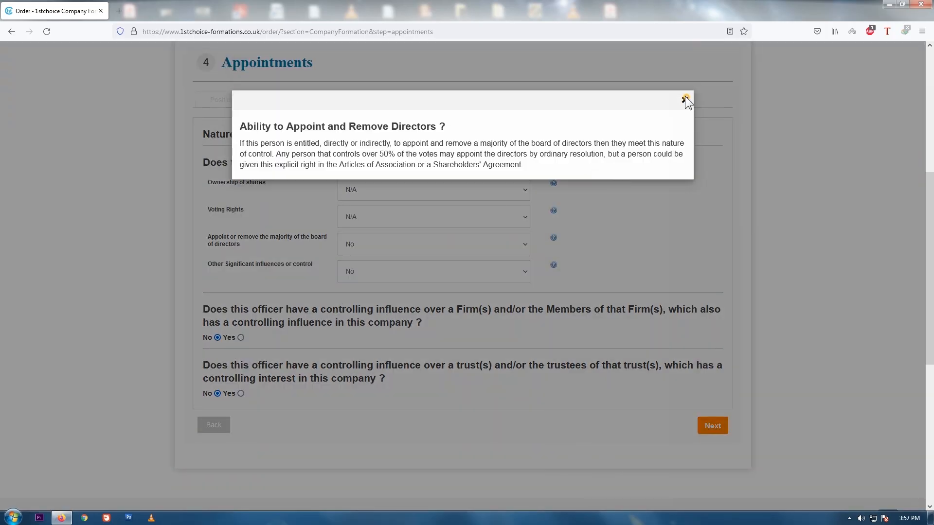
click(684, 99)
click(554, 266)
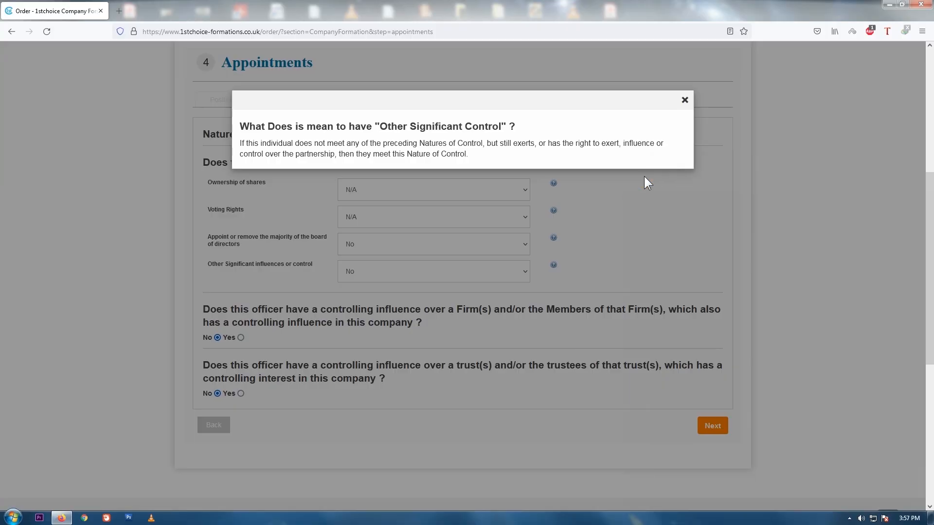
click(685, 101)
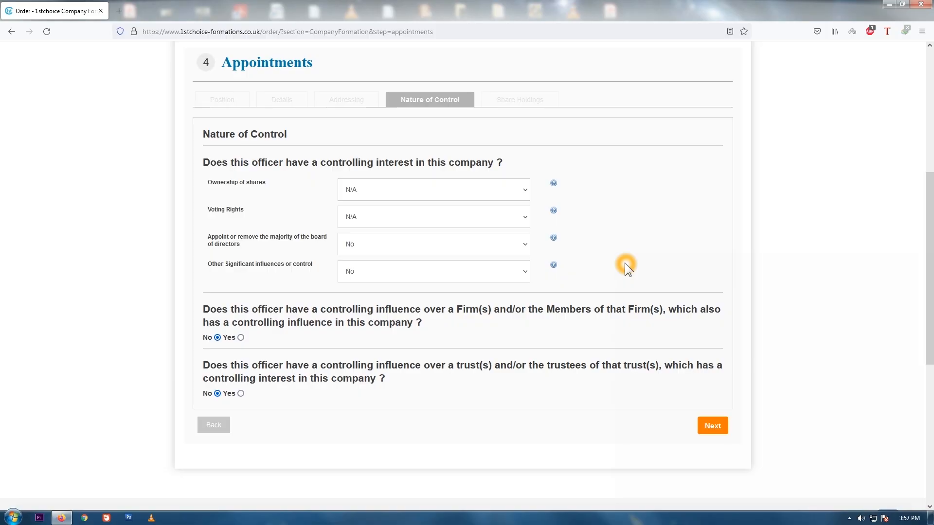
Step: Set the officer's ownership of shares and voting rights to 75% or more and continue to Share Holdings
click(384, 189)
click(386, 239)
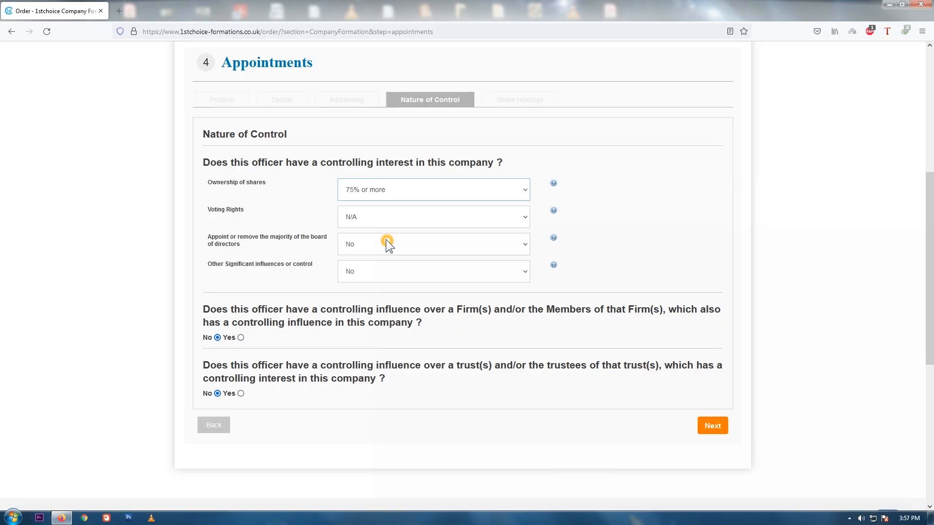
click(384, 213)
click(378, 268)
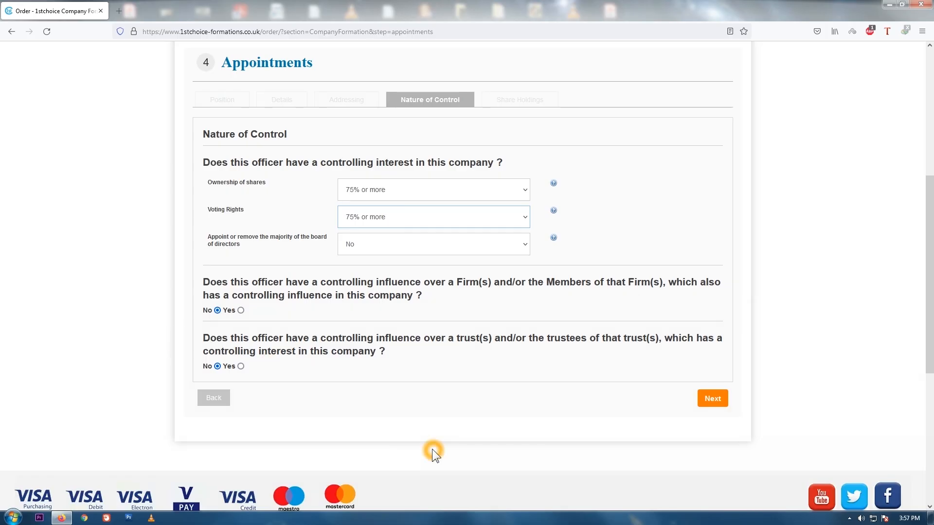
click(711, 399)
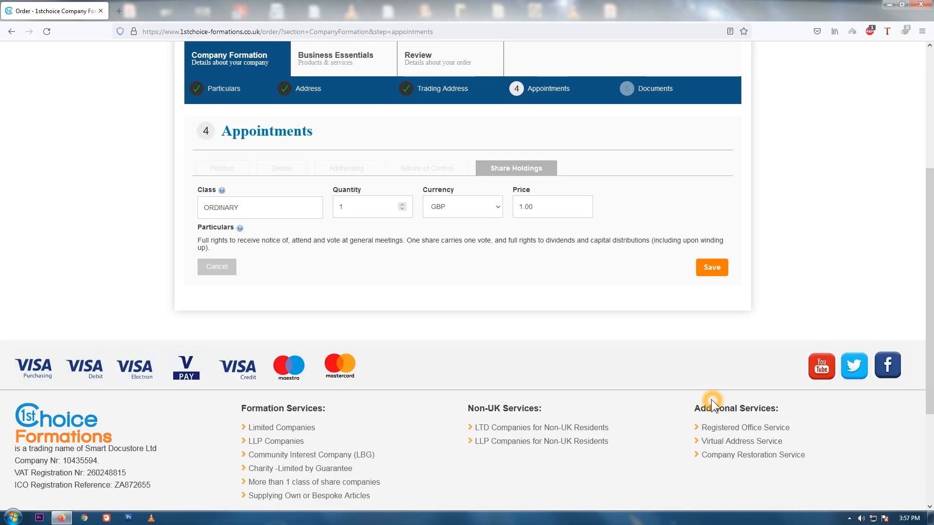
Step: Try an ordinary shareholding of 100 shares, priced at 0.10 GBP and at 0.01 GBP each
click(475, 299)
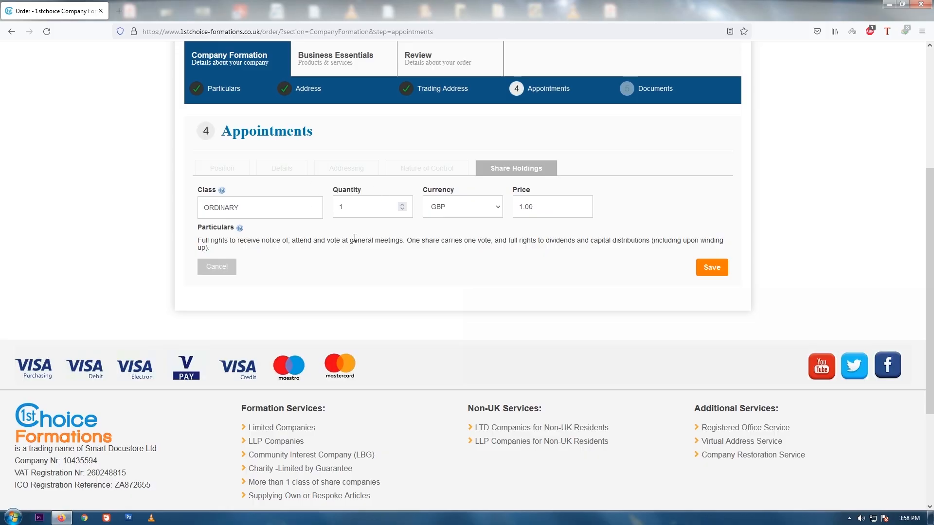
click(522, 240)
click(360, 209)
text(00)
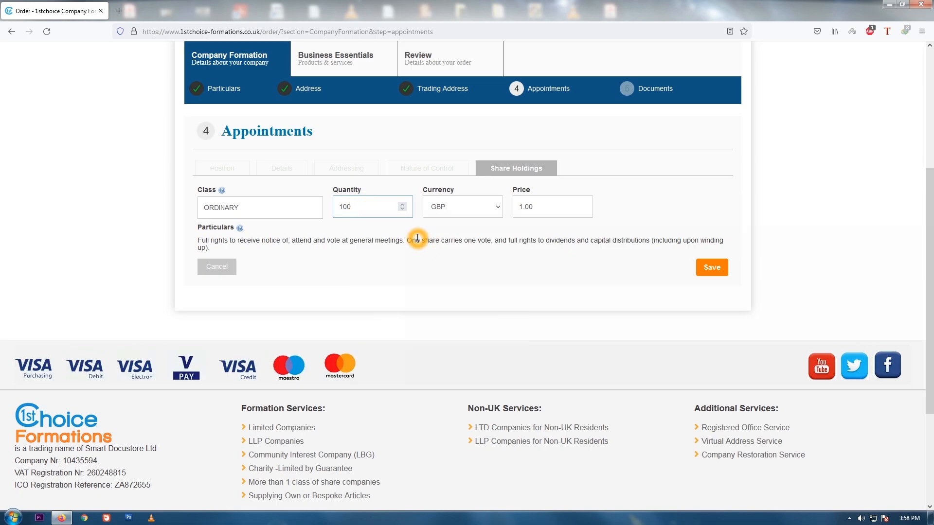
drag(554, 207, 497, 209)
text(0.)
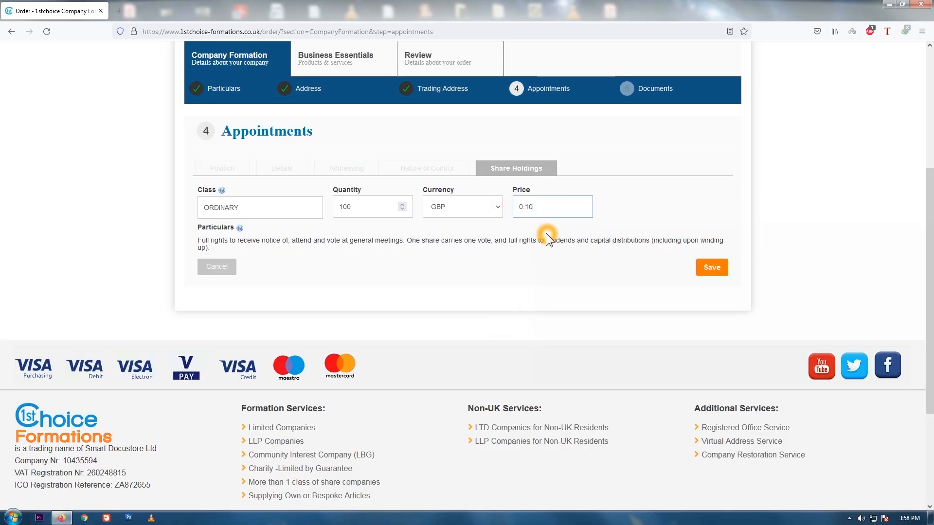
drag(559, 209, 493, 201)
text(0.01)
Step: Set the ordinary shareholding to quantity 1 at a price of 1 GBP, and save both the shareholding and the officer
key(shift+Tab)
key(shift+Tab)
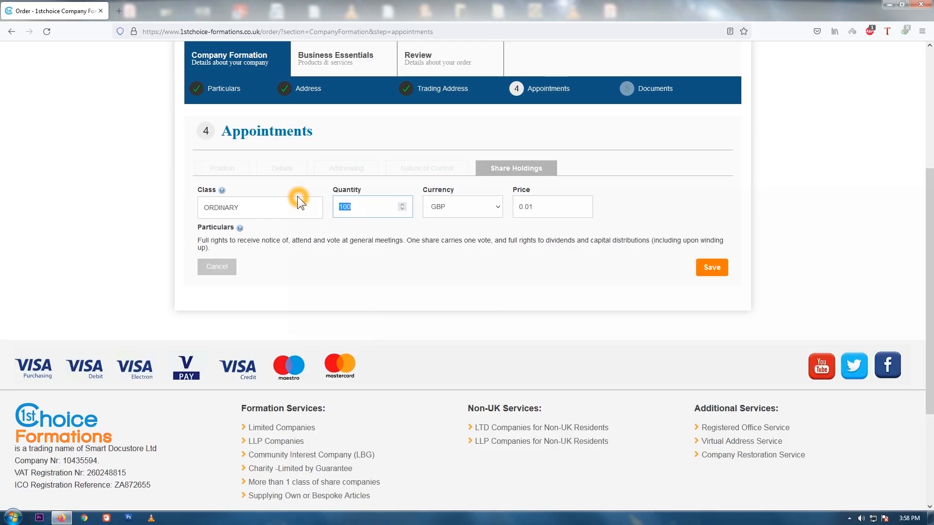
text(1)
click(539, 207)
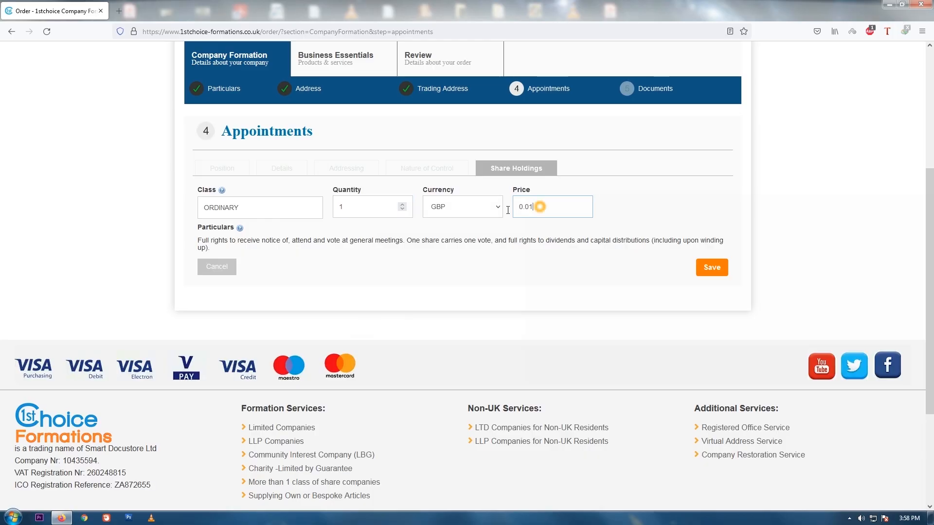
key(ctrl+a)
text(1)
click(714, 271)
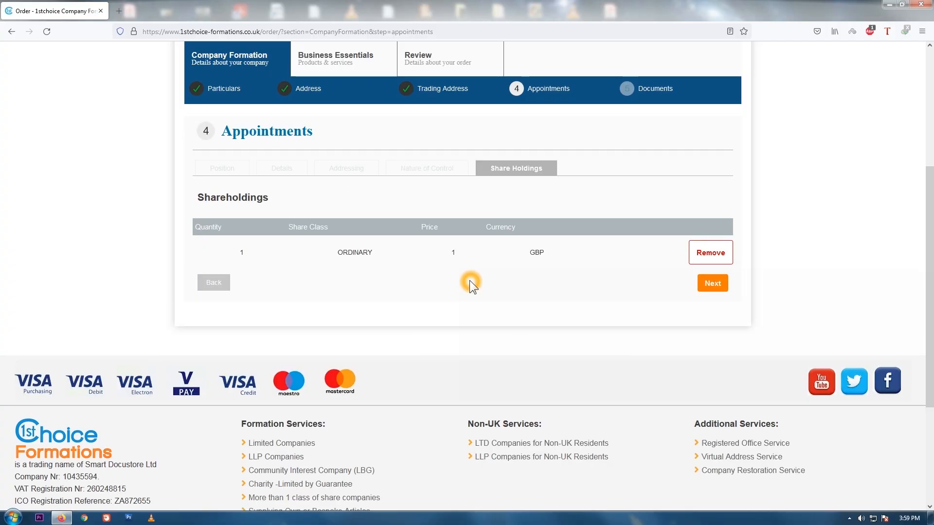
click(710, 287)
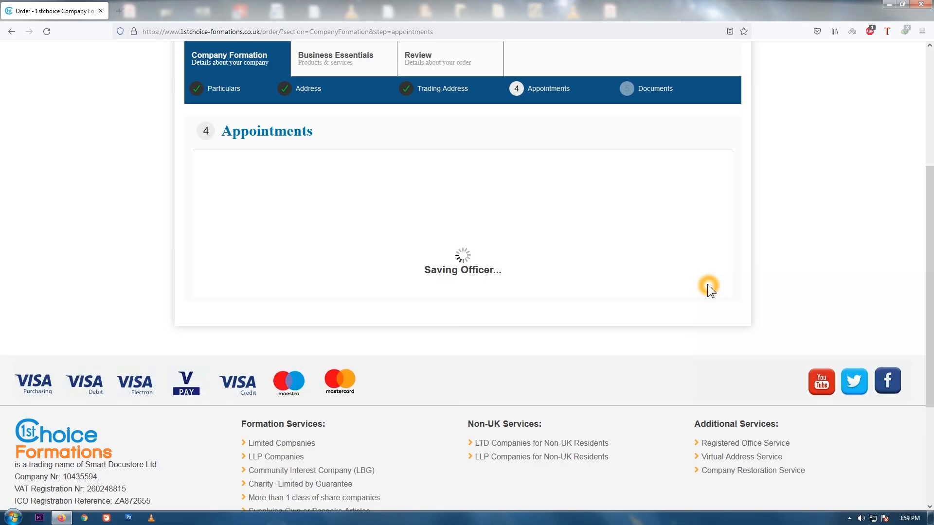
Step: Save the appointments and the free Generic Limited by Shares Mem & Arts documents, continuing to Business Banking
scroll(916, 280, down, 5)
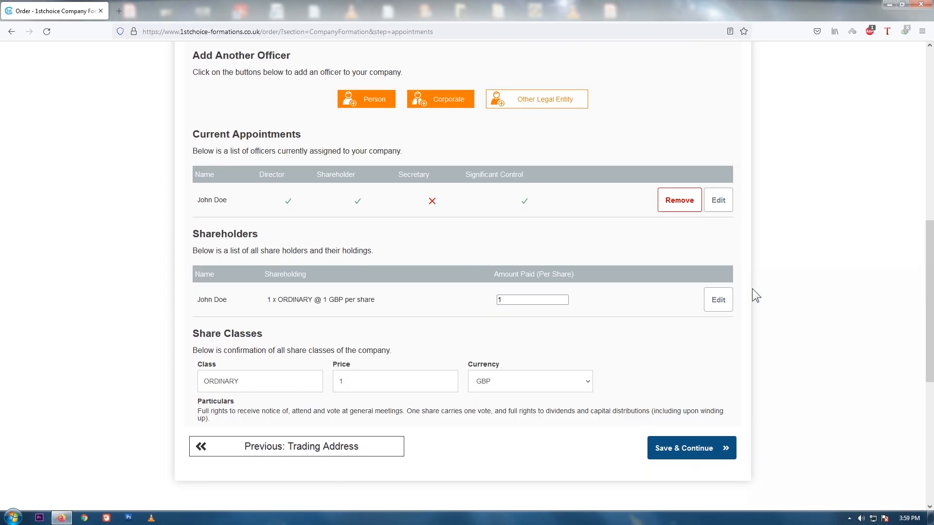
click(701, 445)
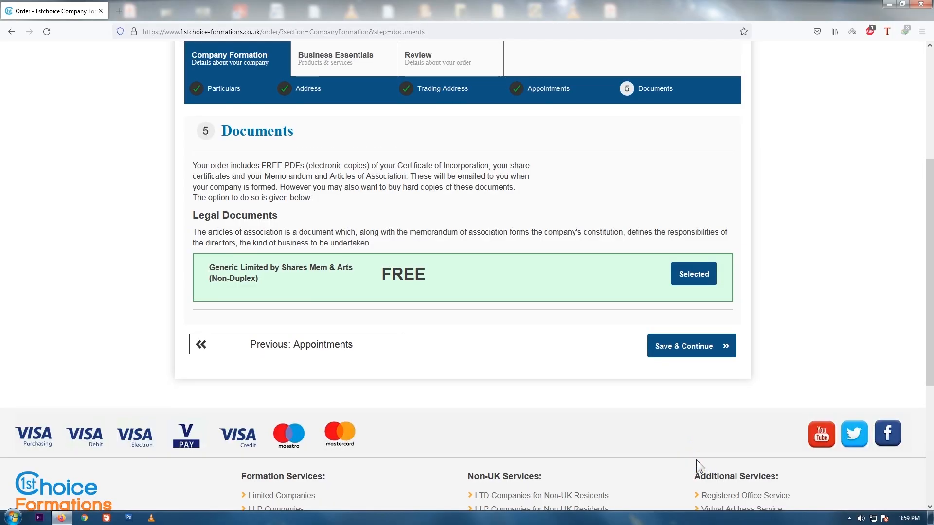
click(841, 351)
click(677, 352)
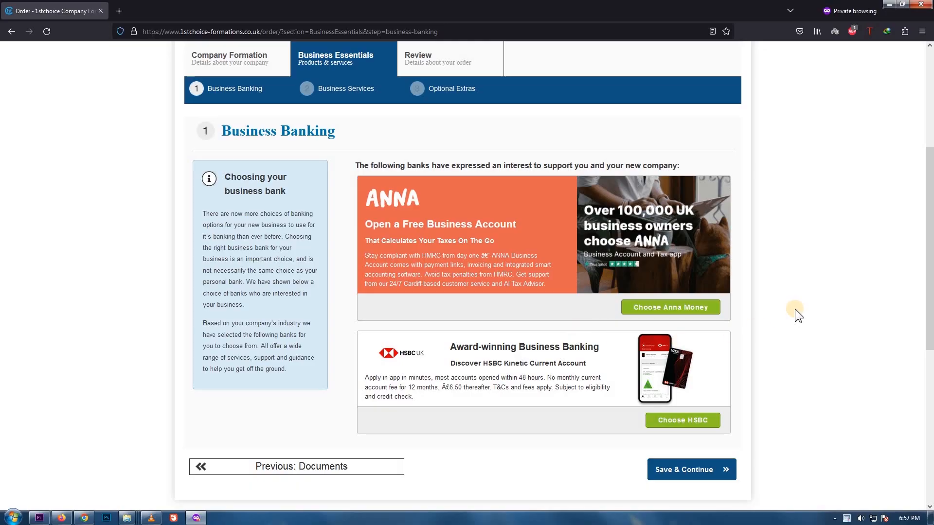
Step: Choose Anna Money as the business bank and continue past Optional Extras to the order review without adding any extras
click(690, 311)
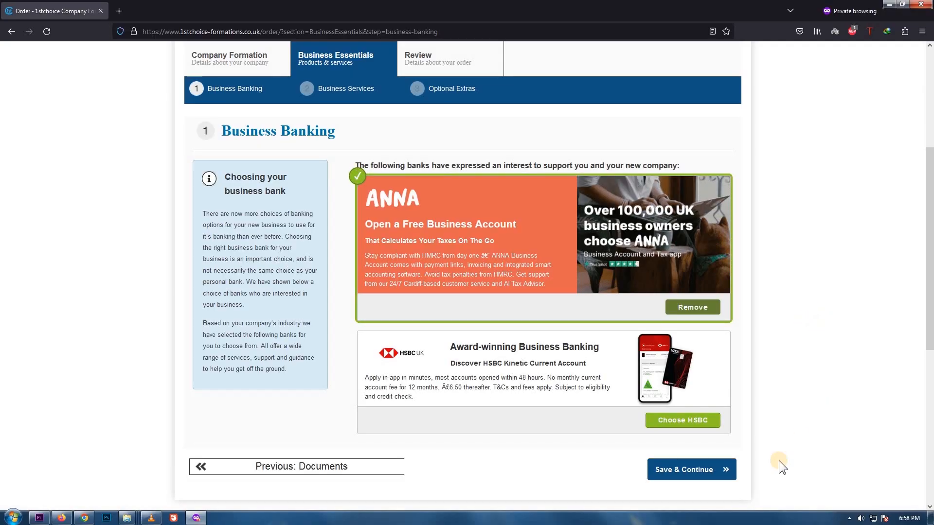
click(702, 469)
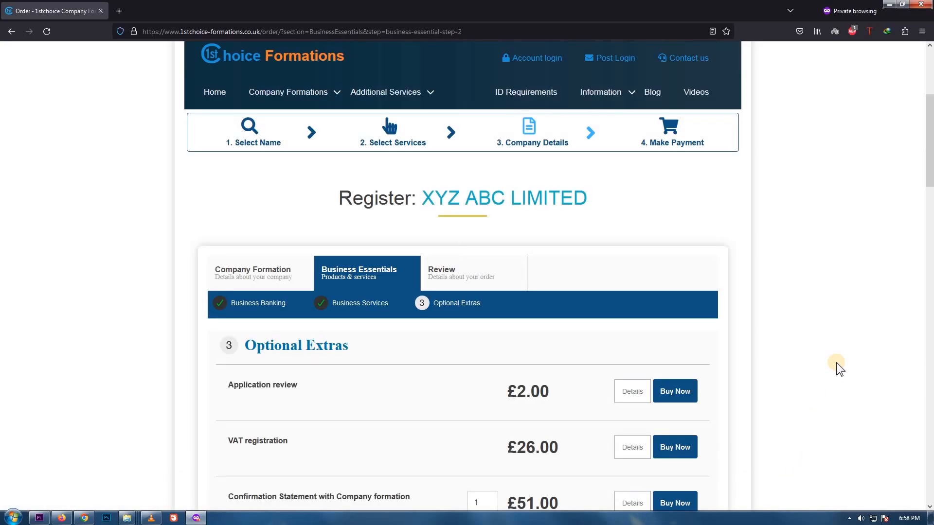
drag(930, 164, 925, 343)
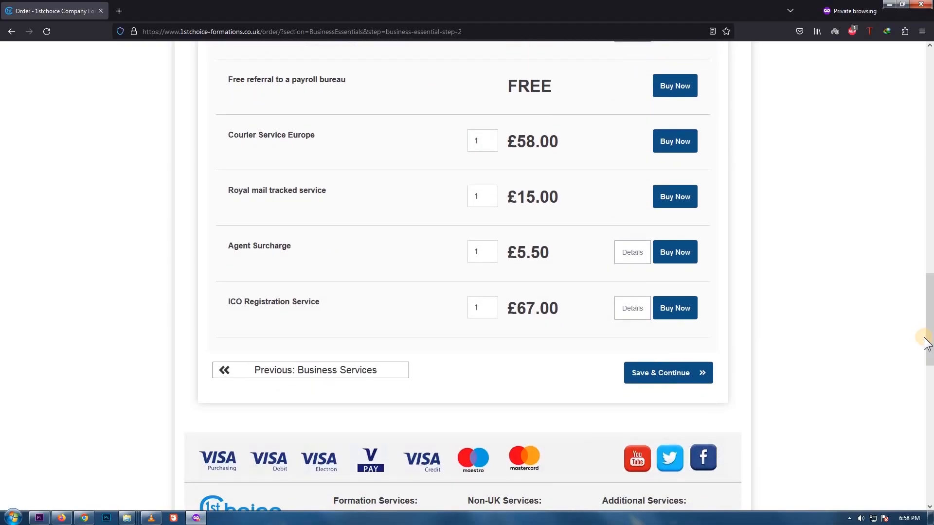
click(688, 368)
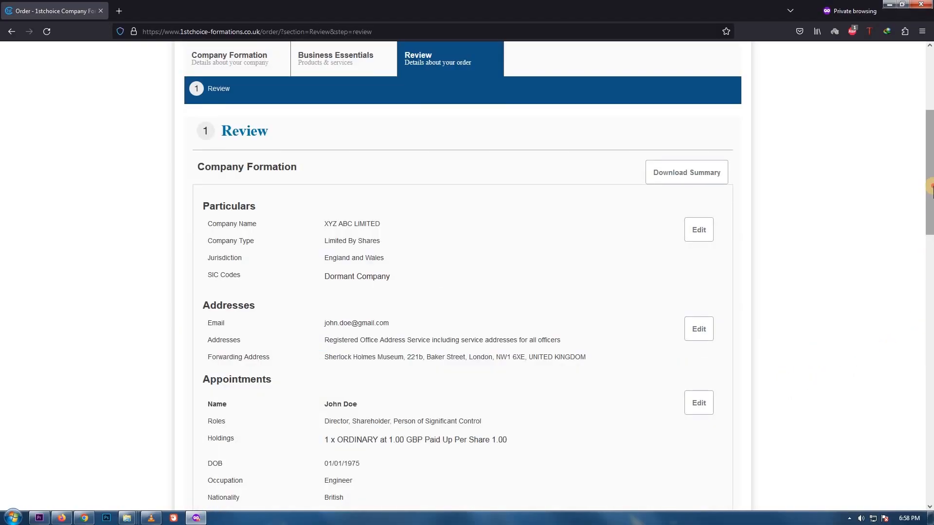
Step: Review the order summary, confirm that the company's intended future activities are lawful, and continue to payment
scroll(930, 238, down, 5)
drag(929, 241, 929, 216)
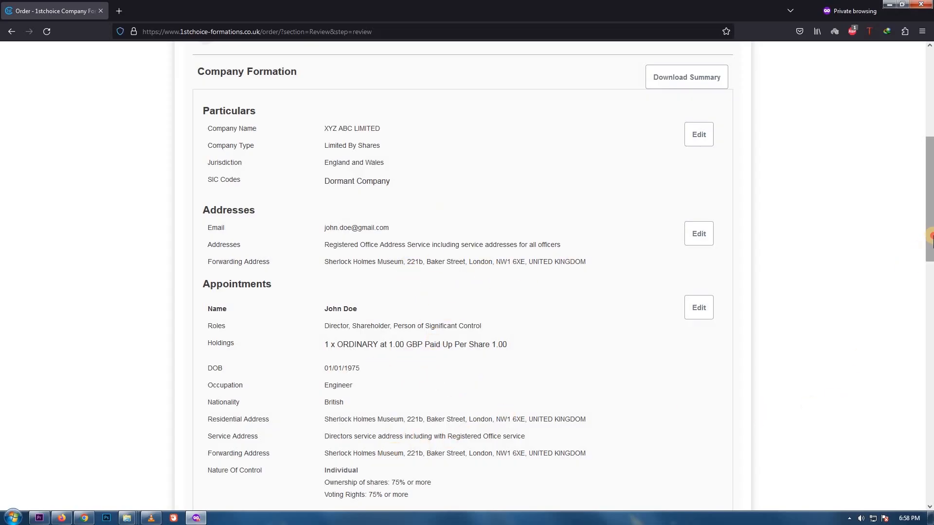
drag(930, 232, 929, 399)
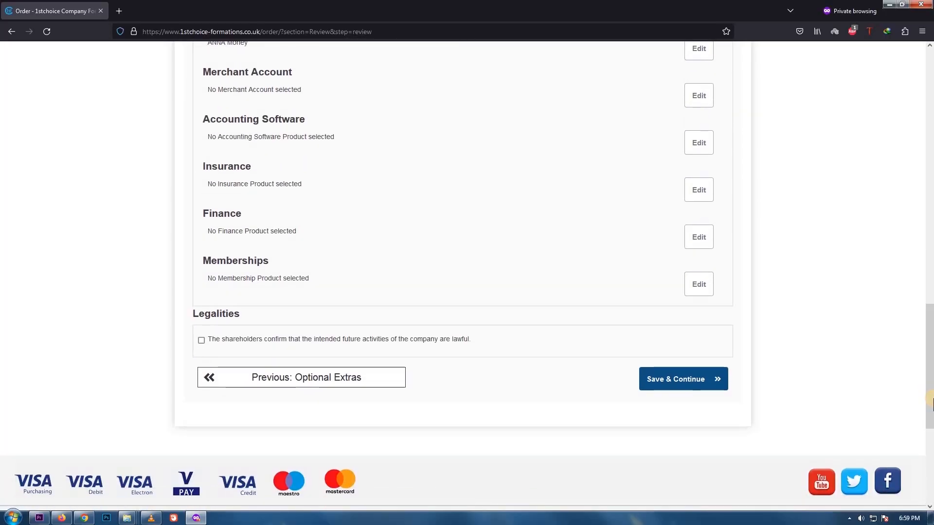
click(201, 339)
click(678, 385)
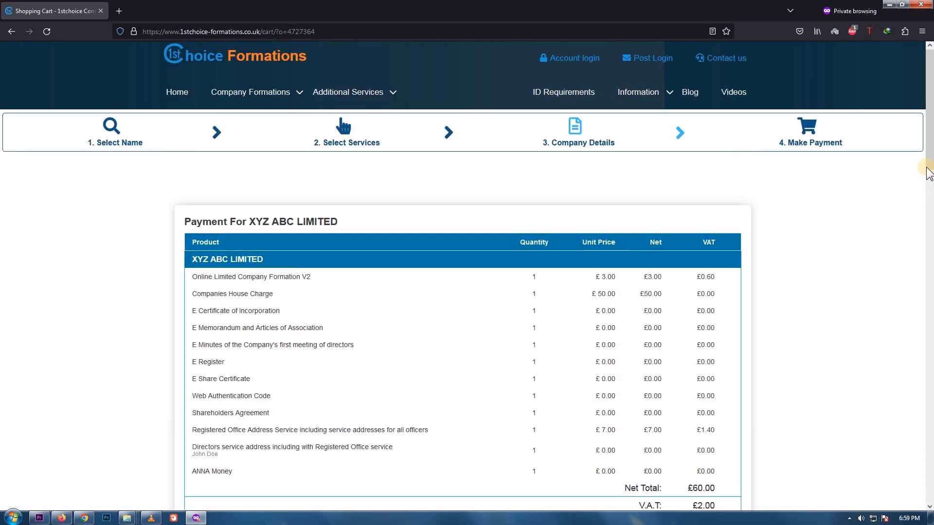
Step: Look over the payment page's order items and forms, and set the relation to the company to "This company is for myself"
drag(929, 148, 930, 358)
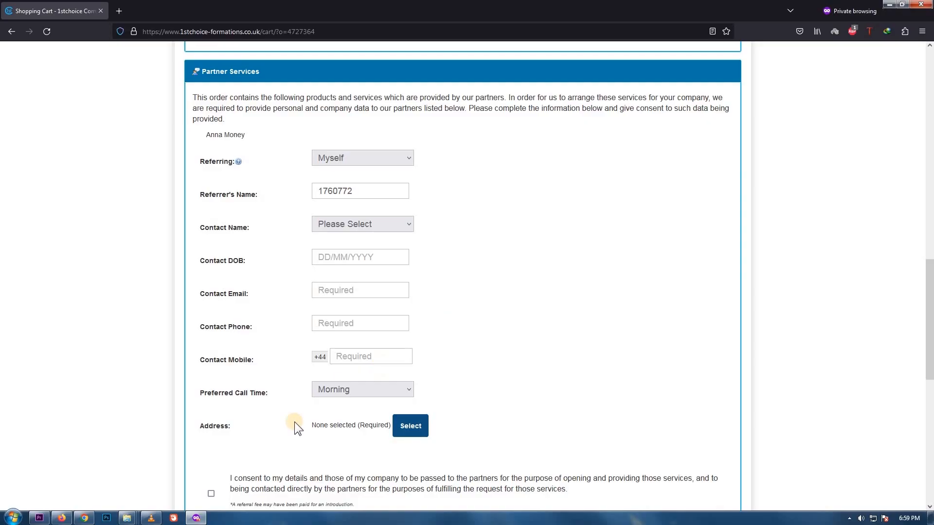
drag(929, 294, 929, 296)
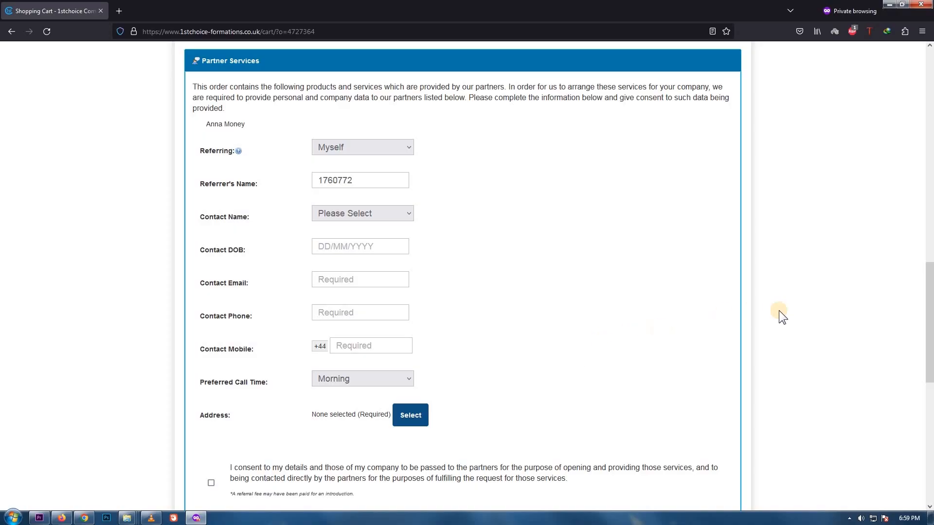
drag(929, 319, 930, 206)
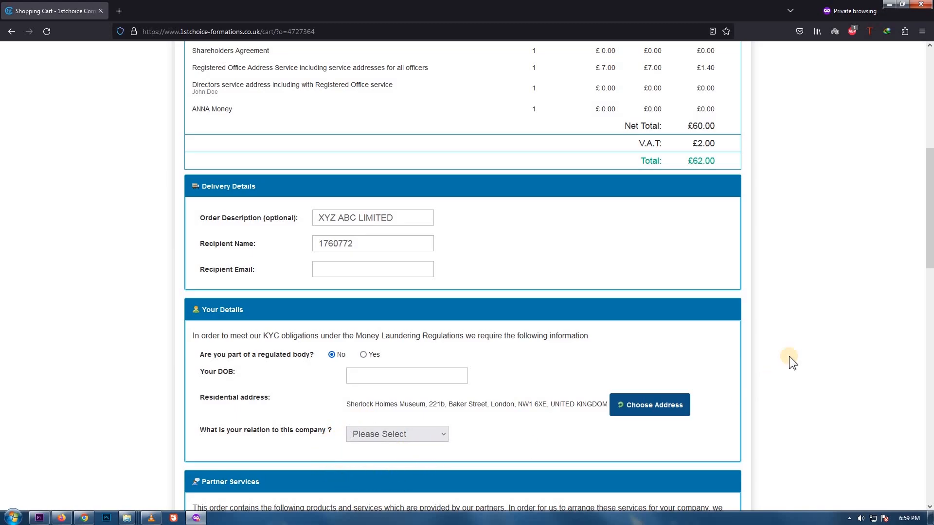
drag(929, 215, 930, 237)
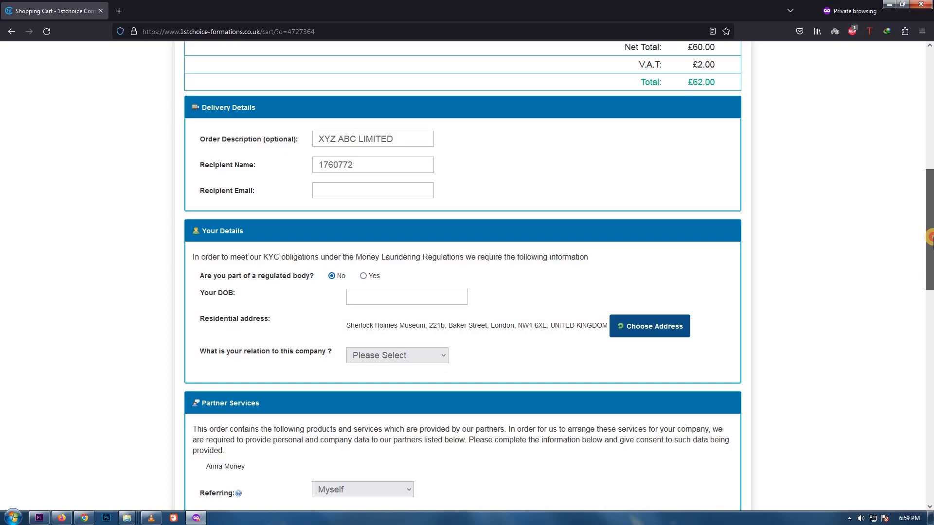
drag(930, 237, 929, 239)
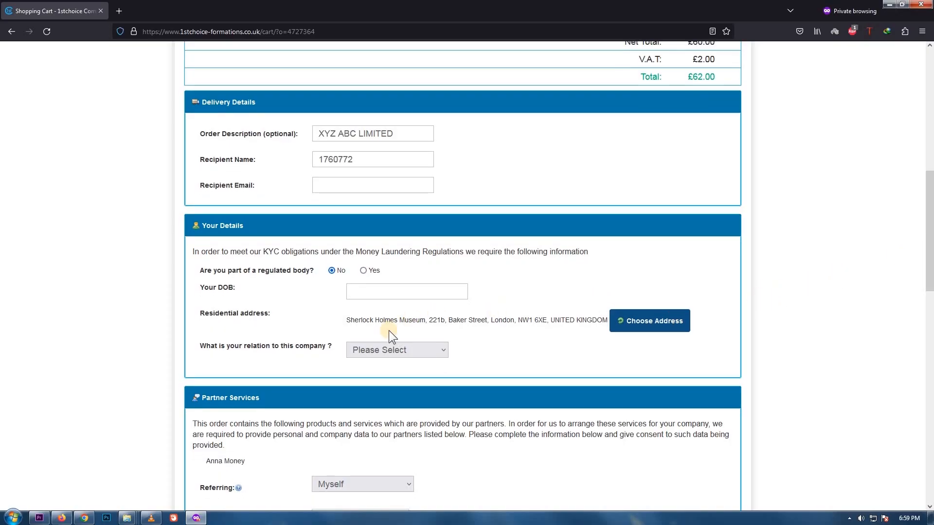
click(384, 349)
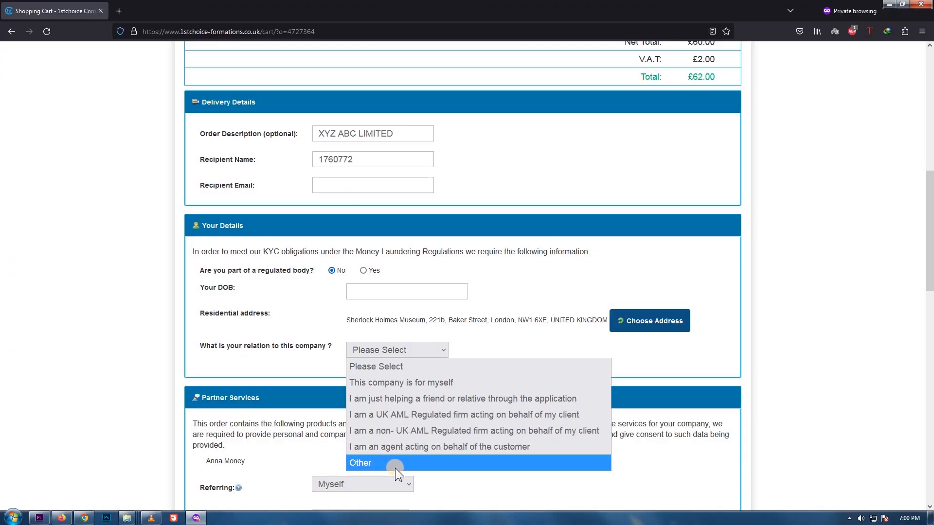
click(399, 383)
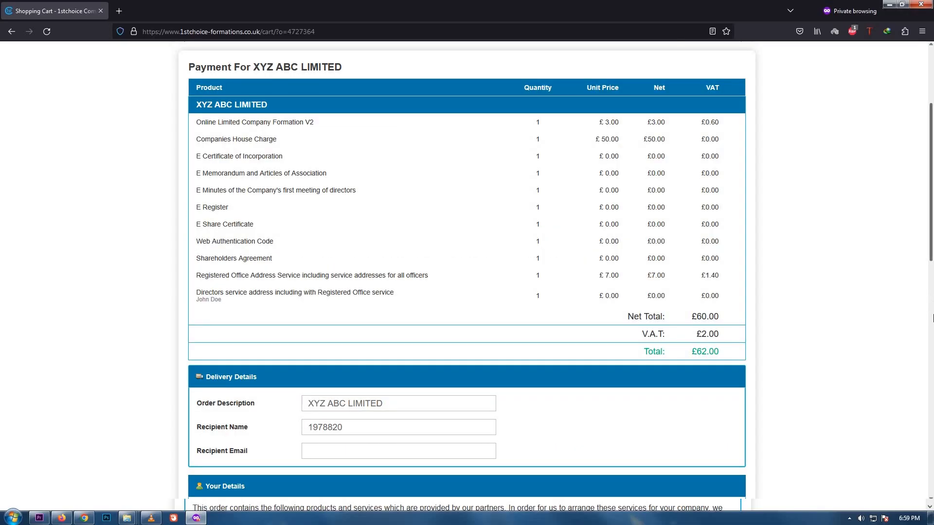
Step: Consent to passing the personal and company details to the partners in the Partner Services section
scroll(932, 318, down, 10)
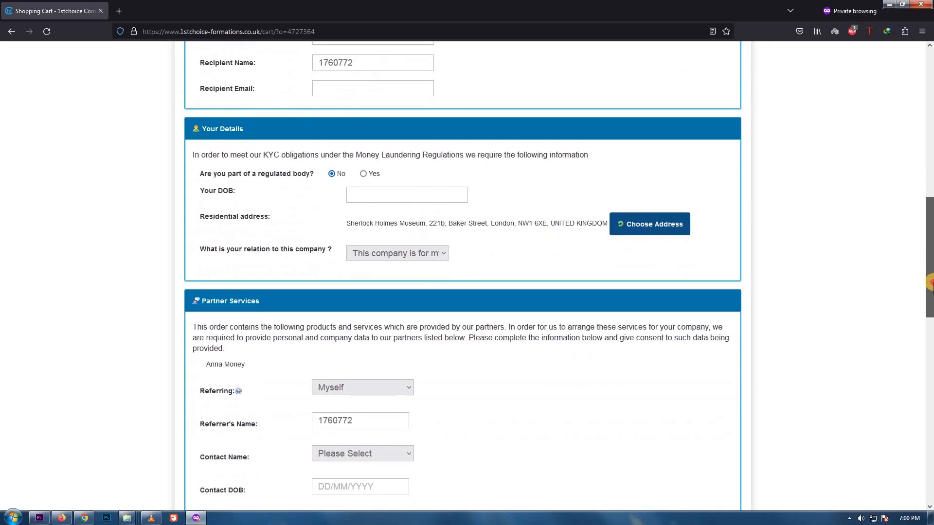
drag(930, 284, 929, 370)
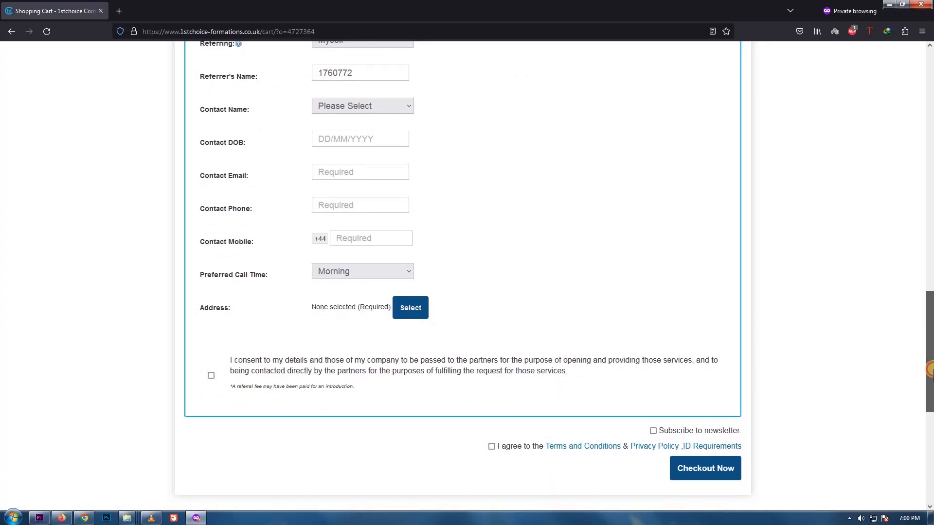
click(211, 375)
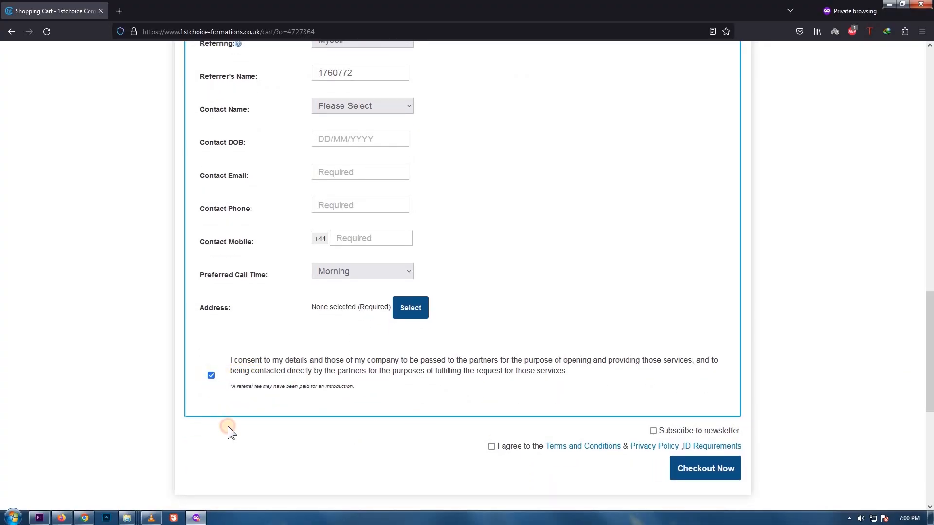
Step: Examine the General Terms and Conditions and the ID requirements, including who must supply ID and which documents are accepted
click(585, 450)
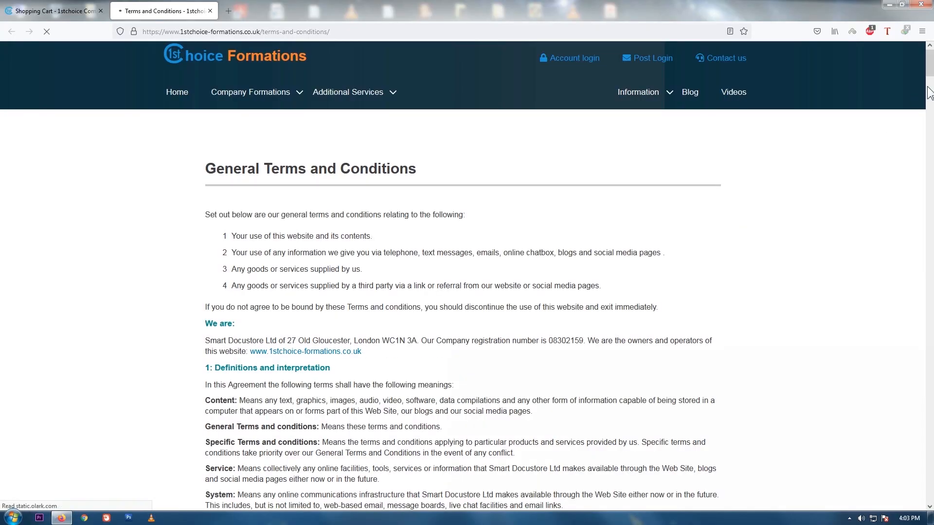
drag(931, 74, 932, 133)
drag(931, 100, 931, 46)
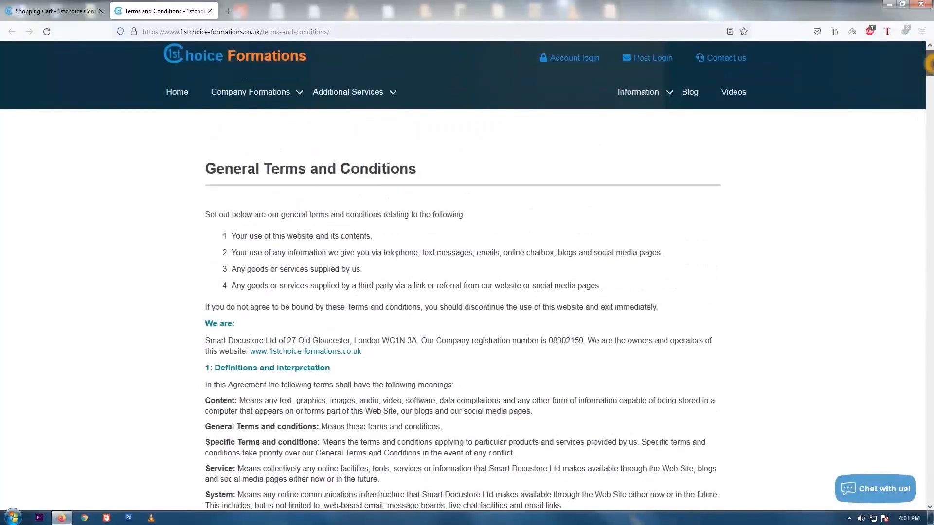
click(210, 10)
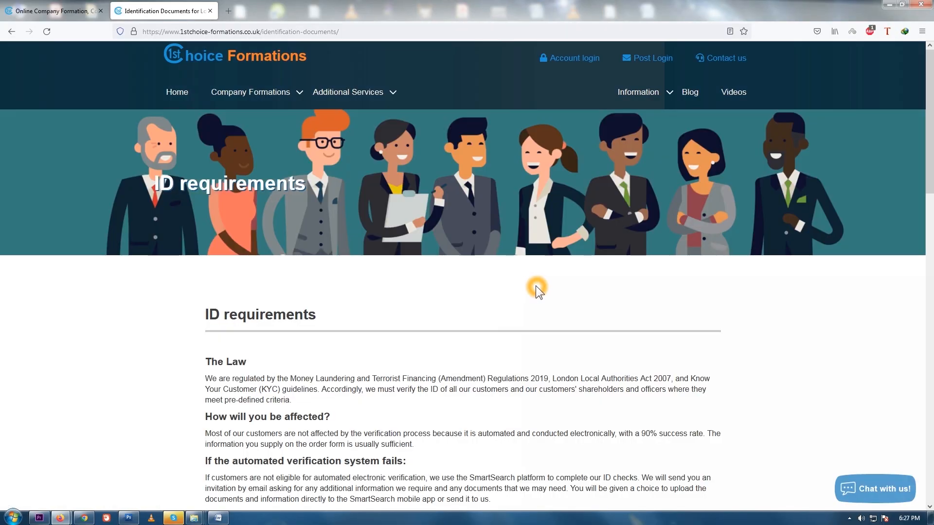
scroll(535, 287, down, 5)
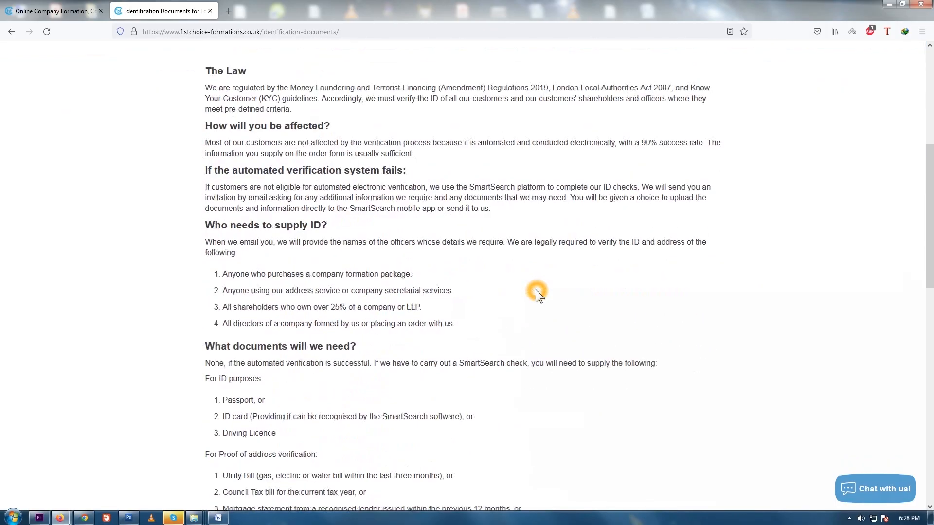
scroll(536, 290, down, 4)
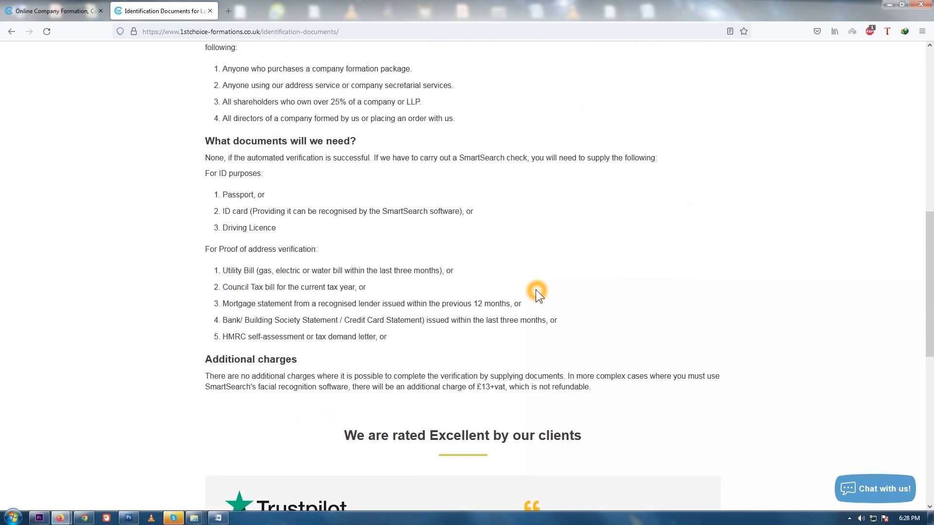
scroll(536, 290, up, 9)
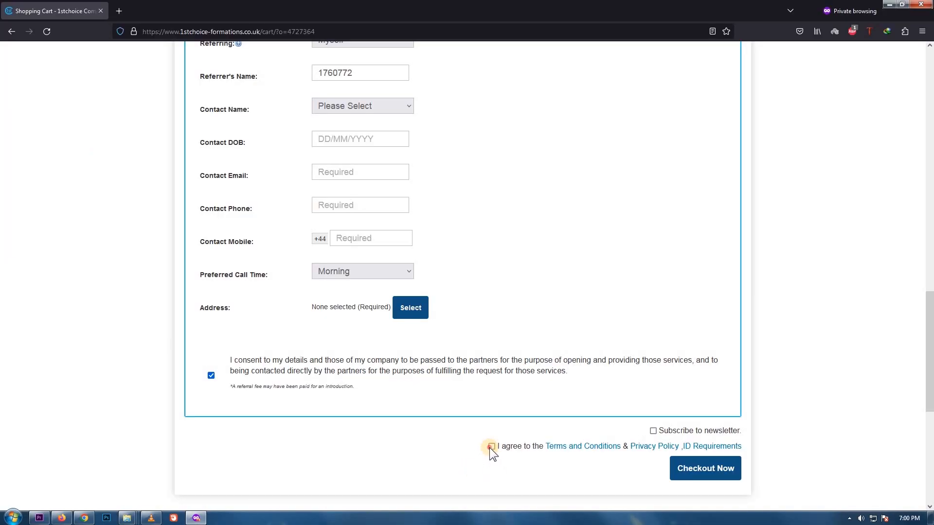
Step: Agree to the Terms and Conditions, Privacy Policy and ID Requirements, and proceed to checkout
click(703, 477)
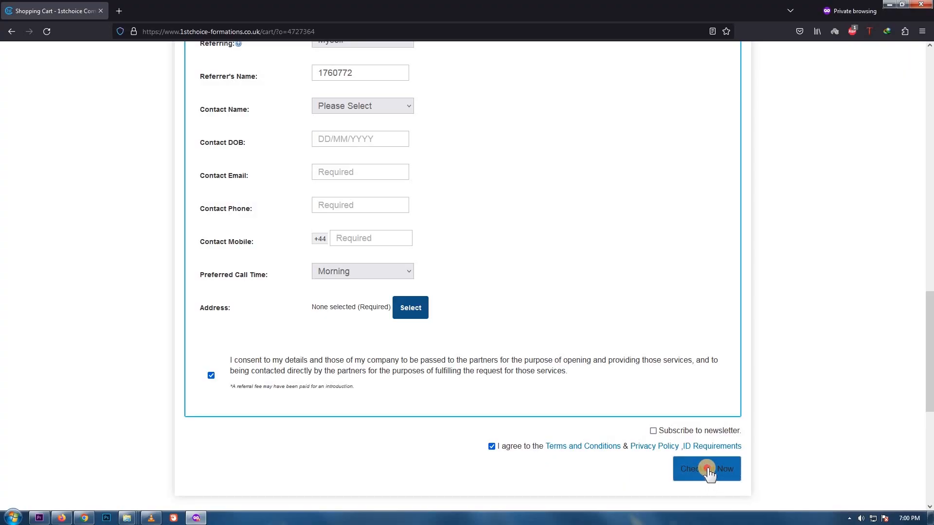
click(708, 470)
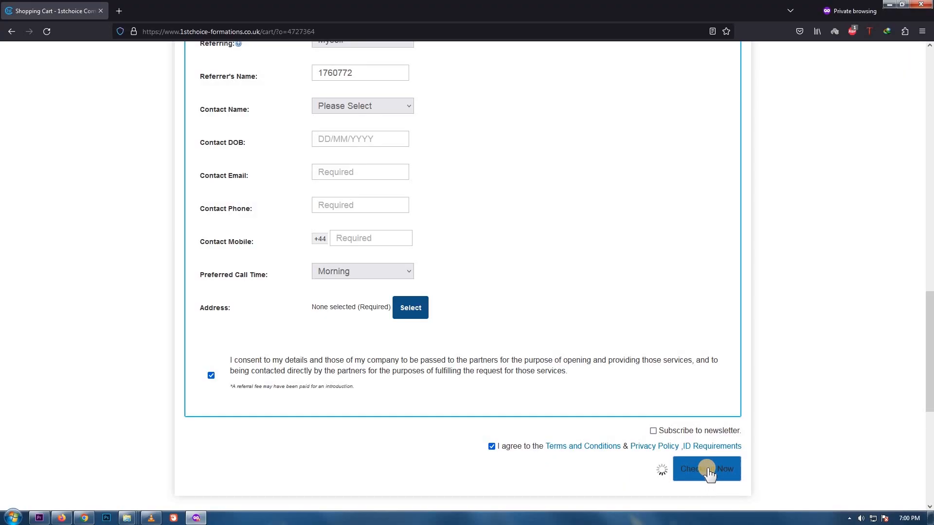